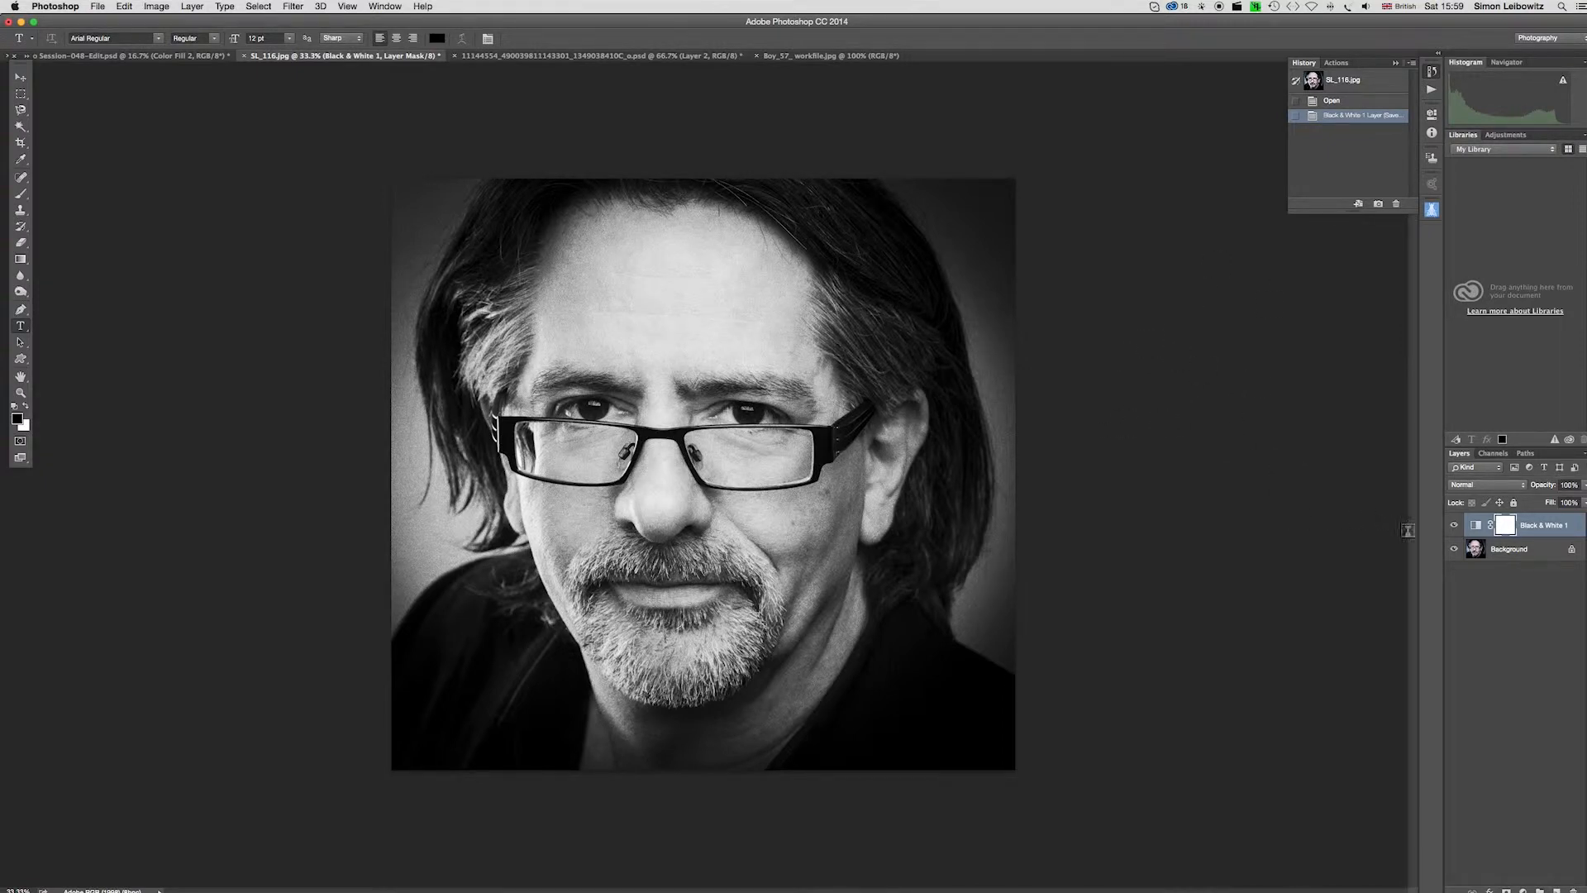
Compare the portrait with and without the Black & White adjustment layer by toggling that layer's visibility.
click(1454, 525)
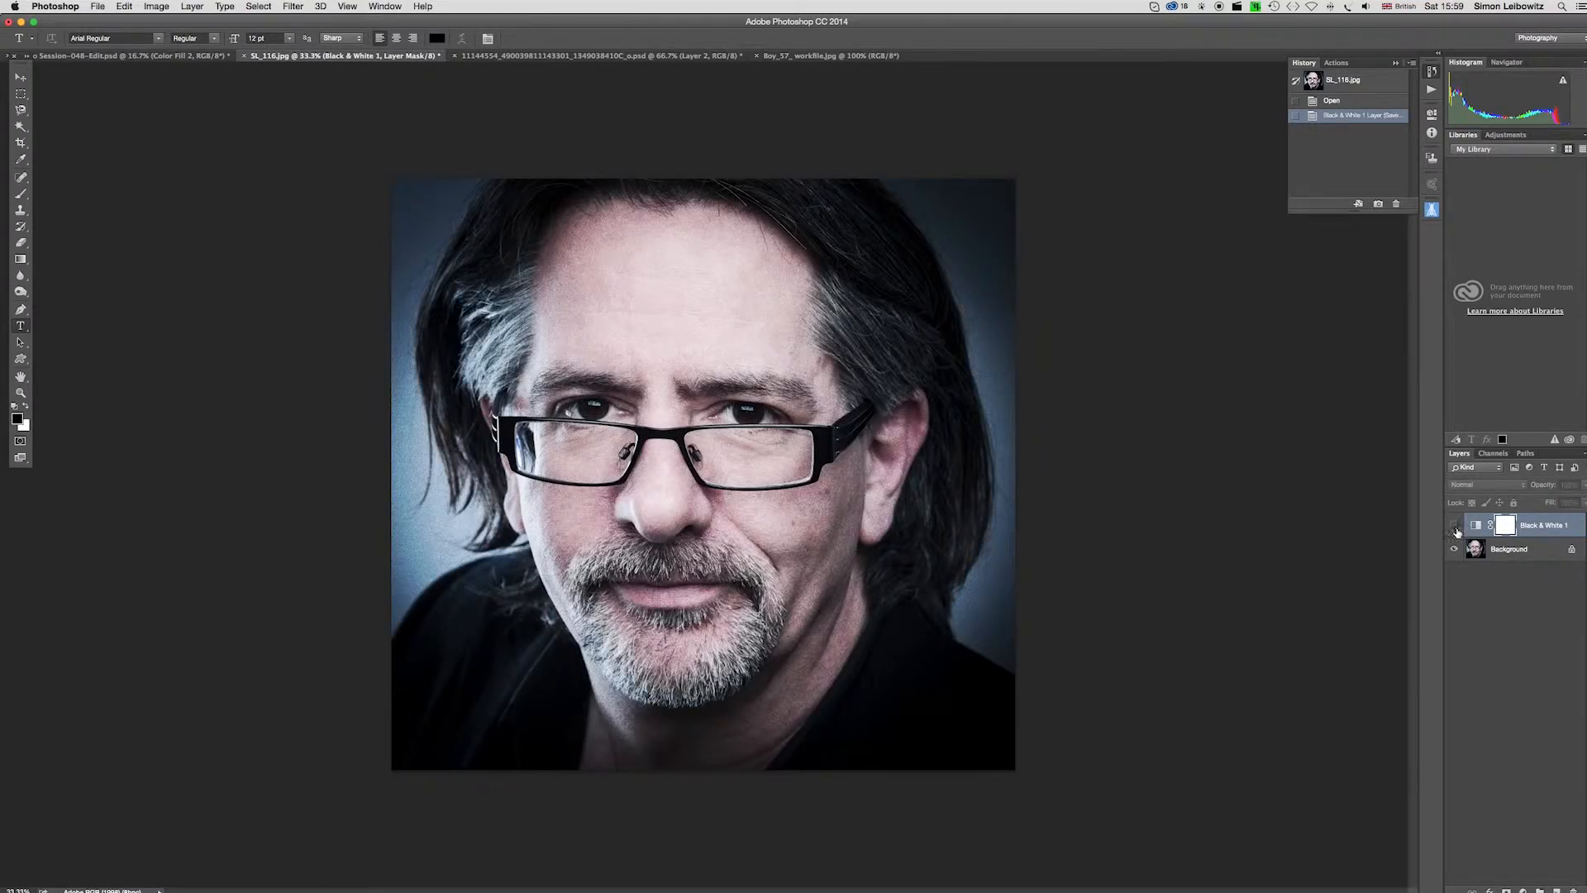
click(1455, 526)
click(1455, 525)
click(1456, 527)
click(1455, 527)
click(1455, 526)
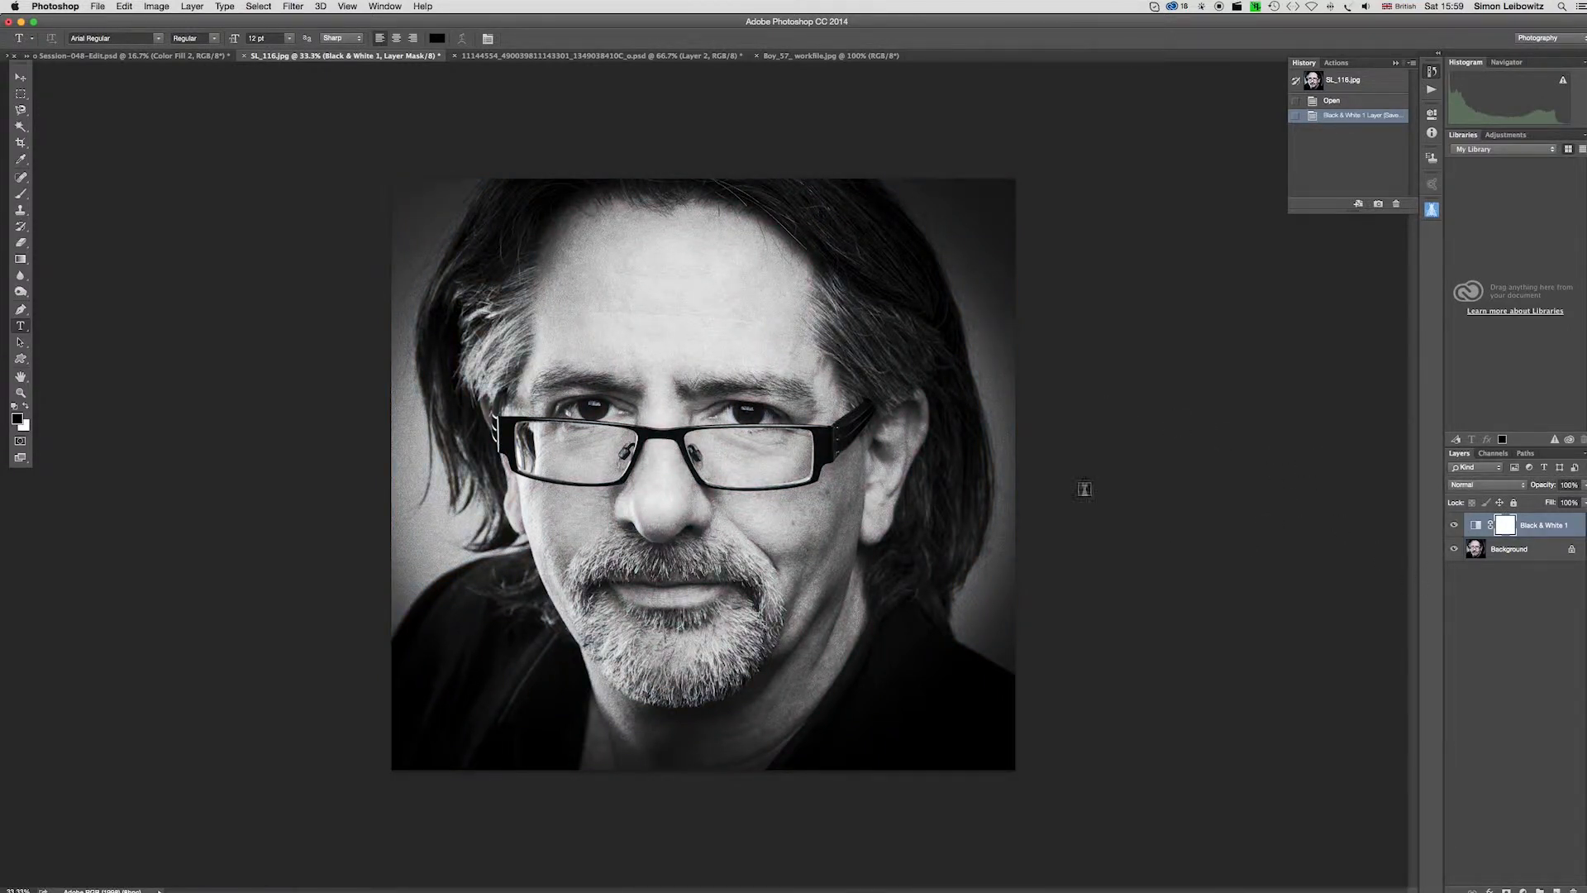
Move the floating toolbox further into the workspace and extend the application window slightly.
drag(26, 71, 47, 108)
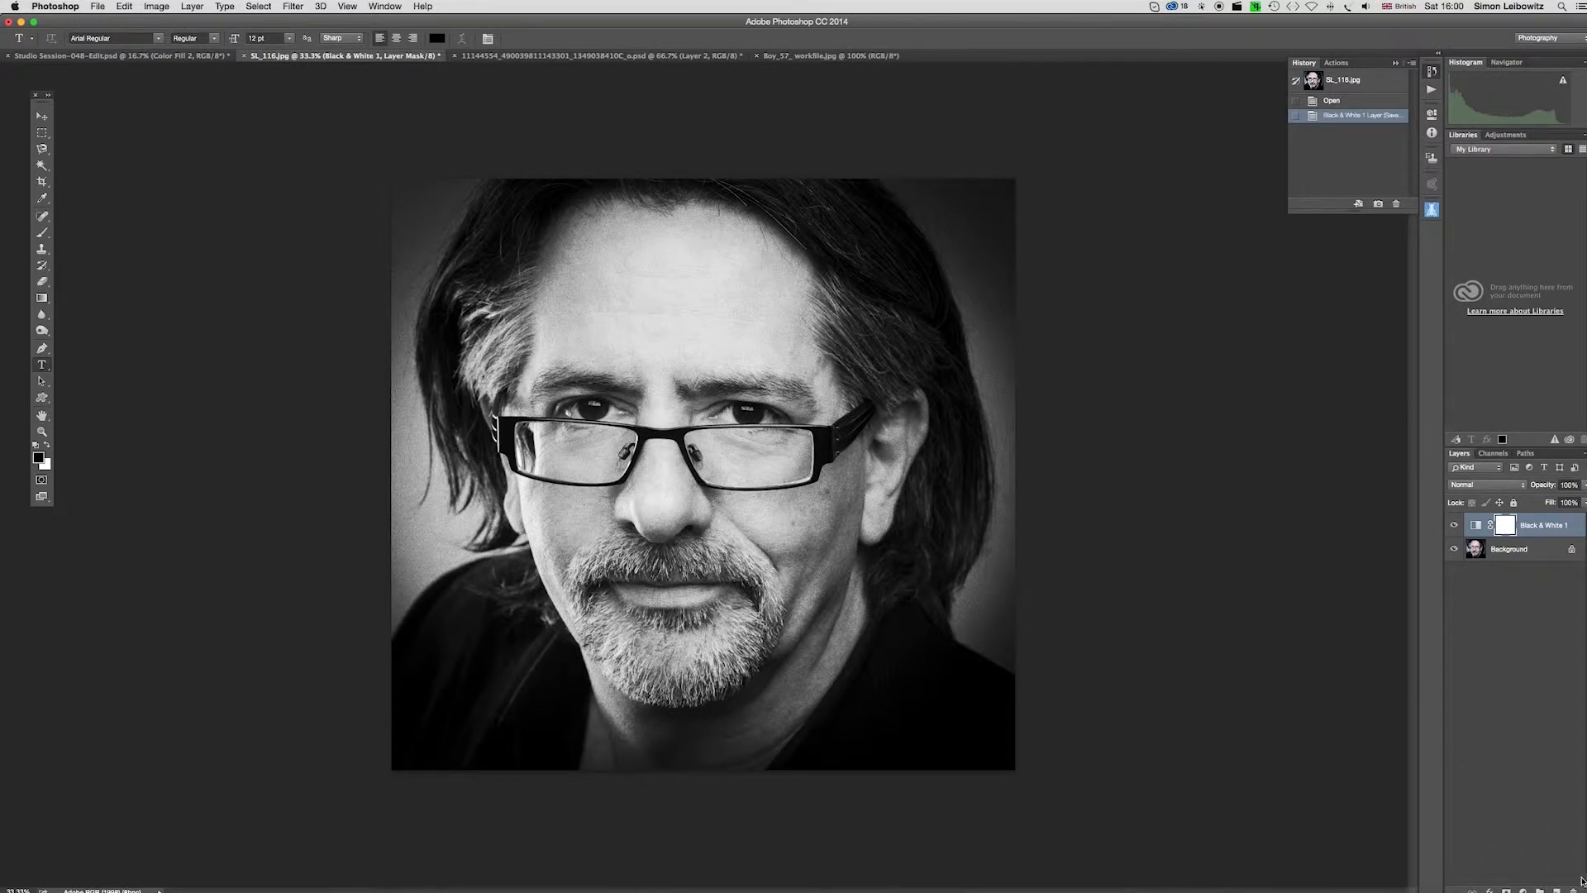
drag(1576, 891, 1585, 892)
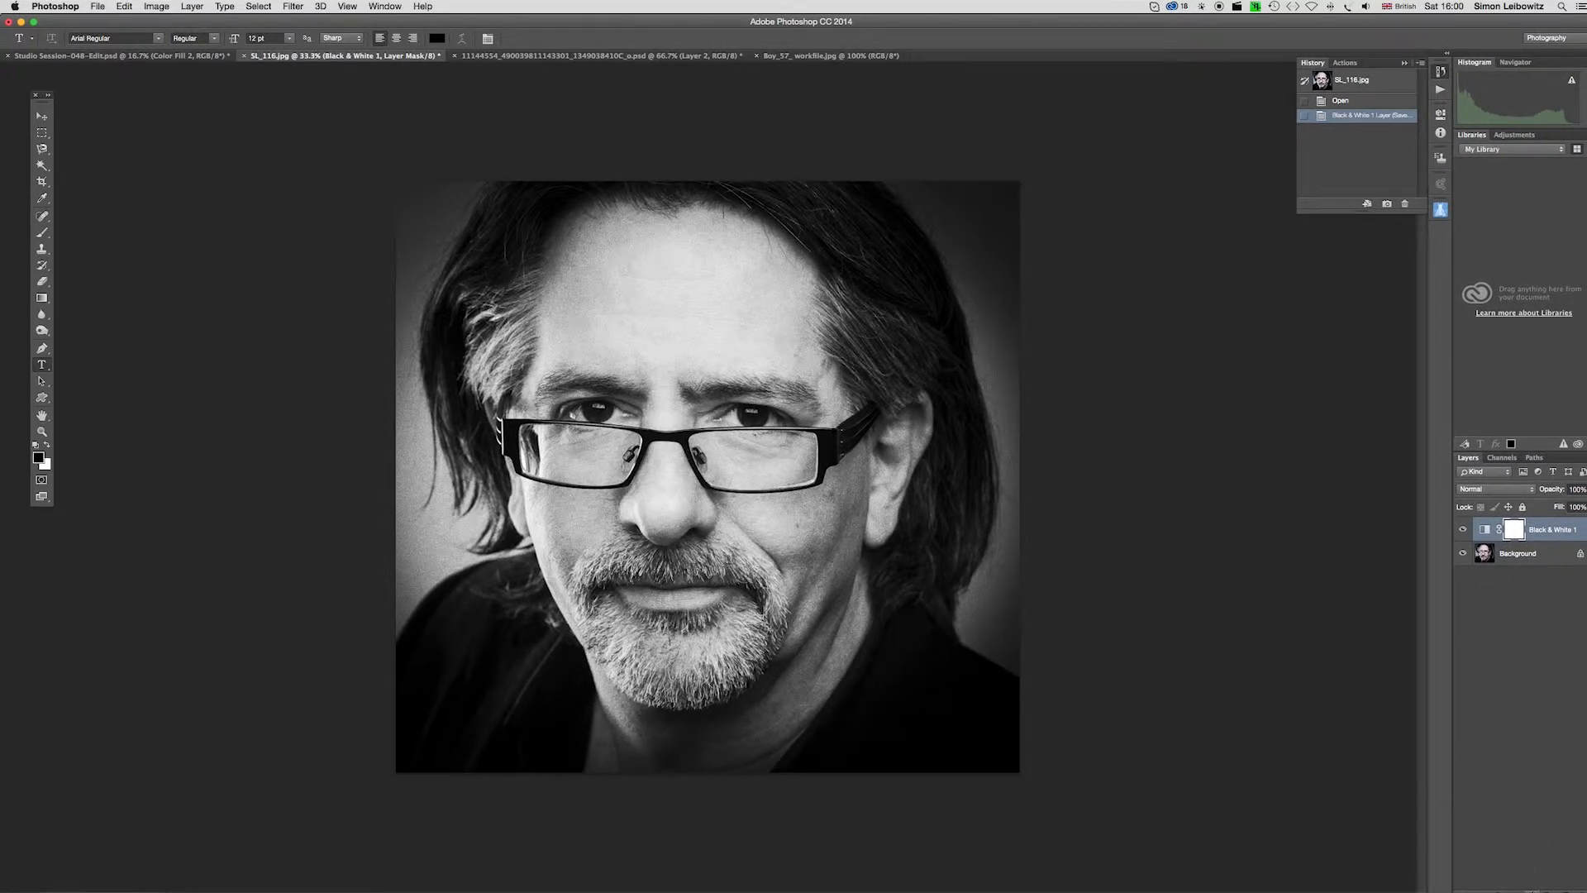
Add a Solid Color fill layer above the Black & White layer with the RGB values 255, 0, 0.
click(1511, 888)
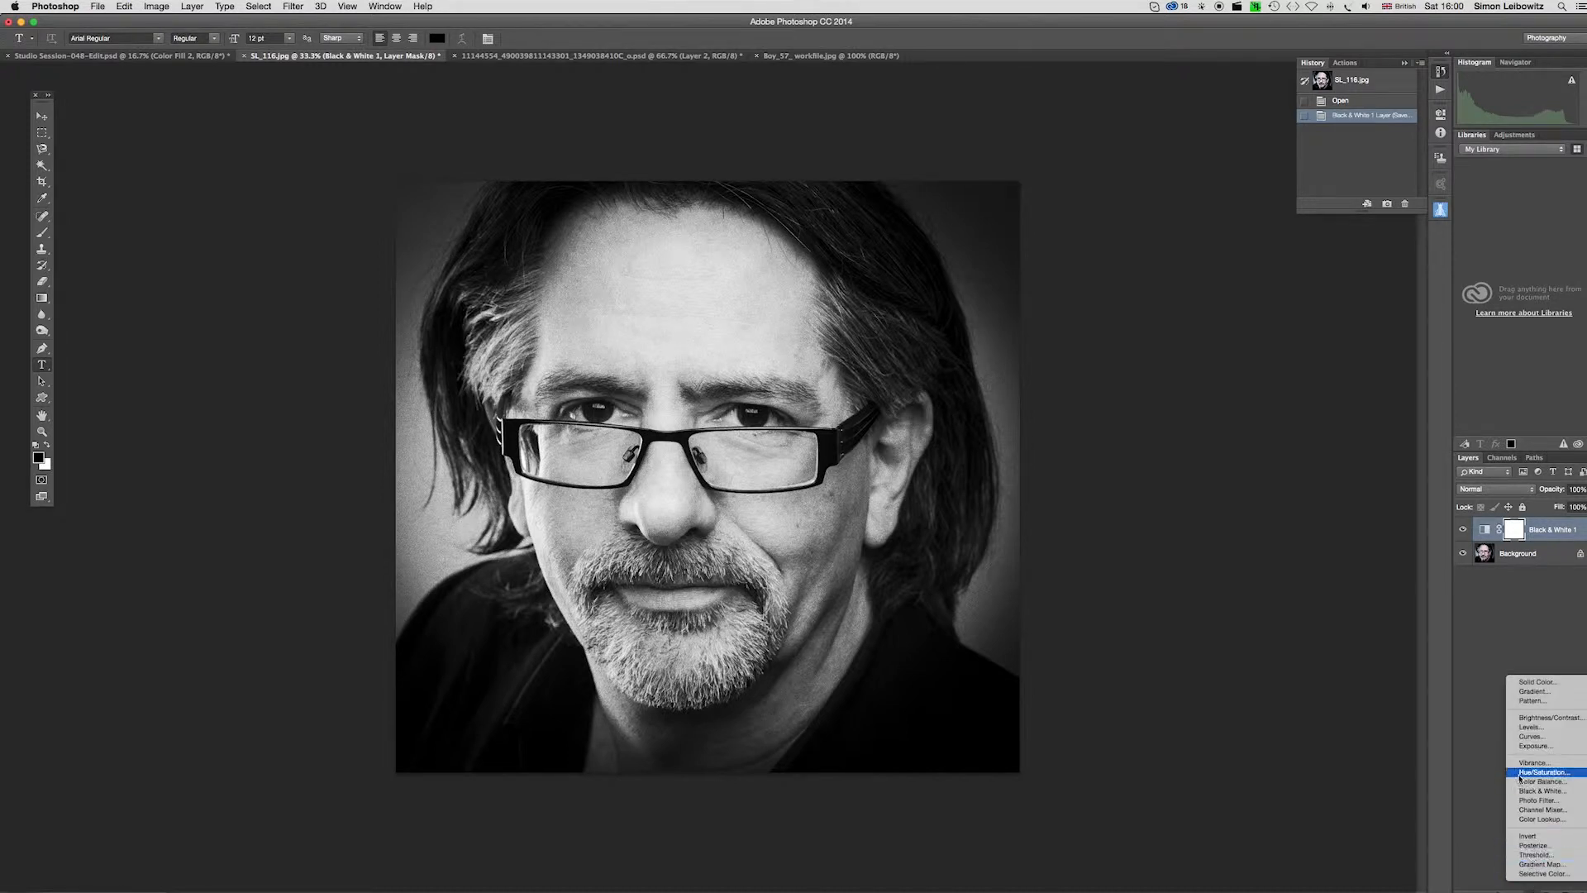
click(1538, 682)
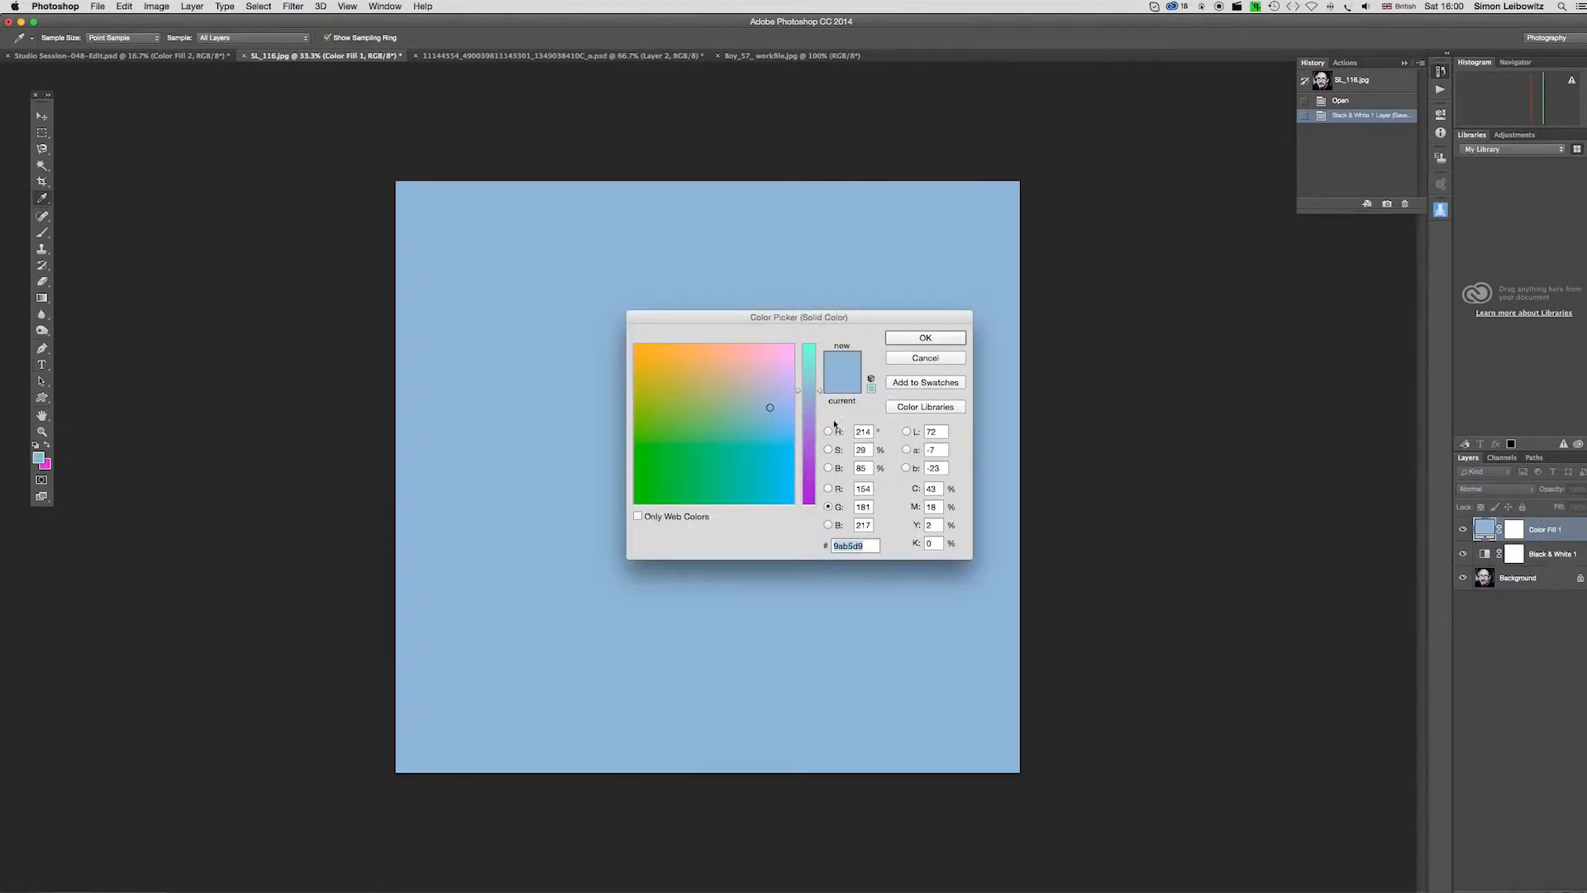
drag(724, 314, 1006, 138)
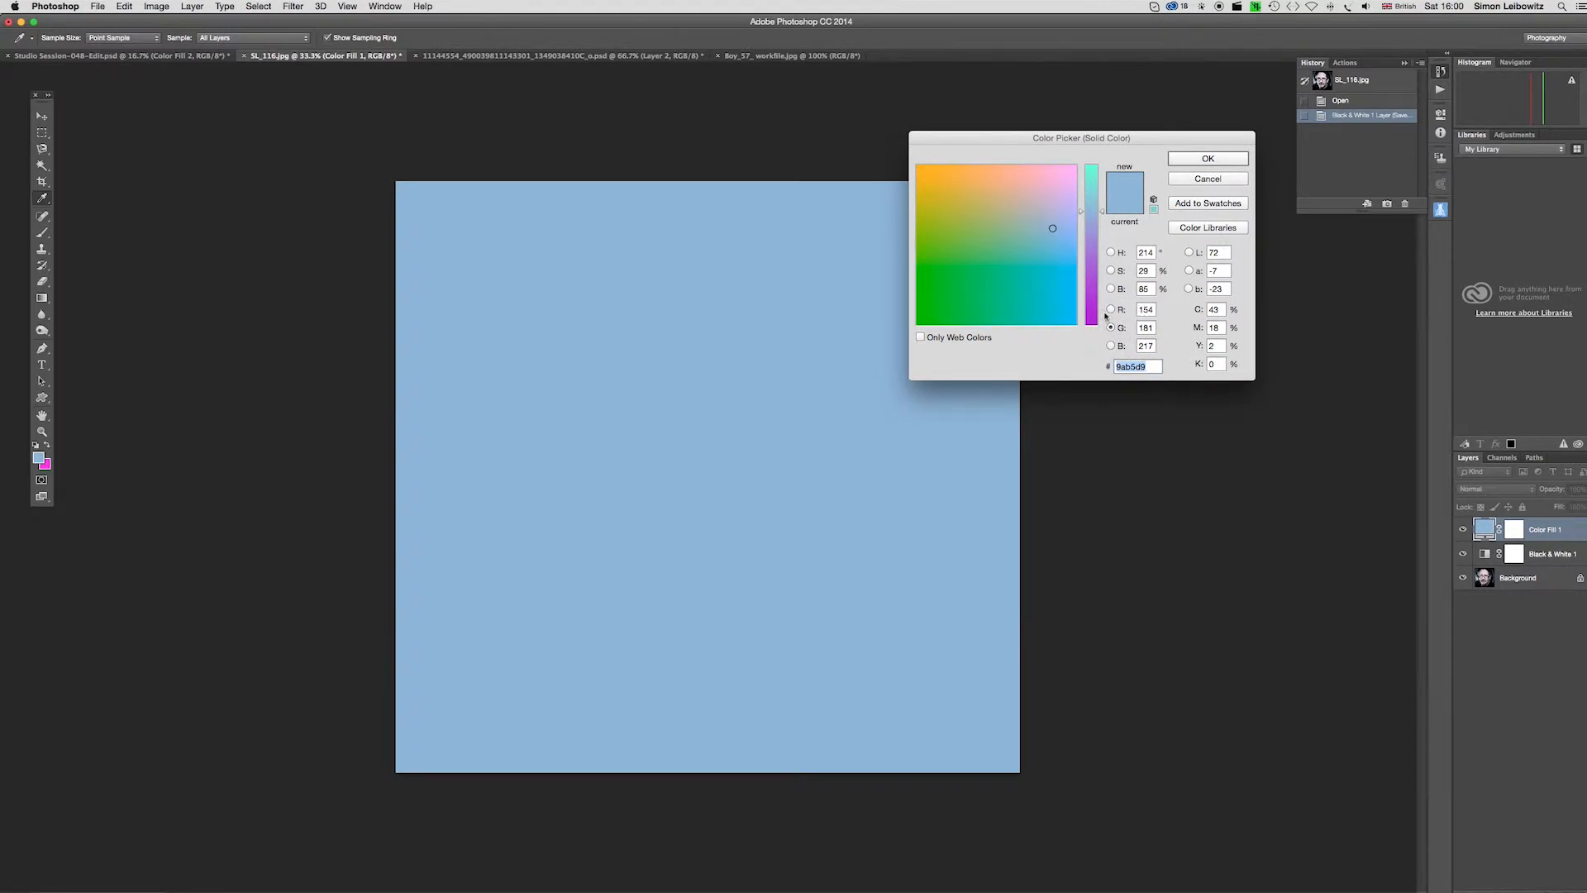
click(1111, 309)
click(1146, 311)
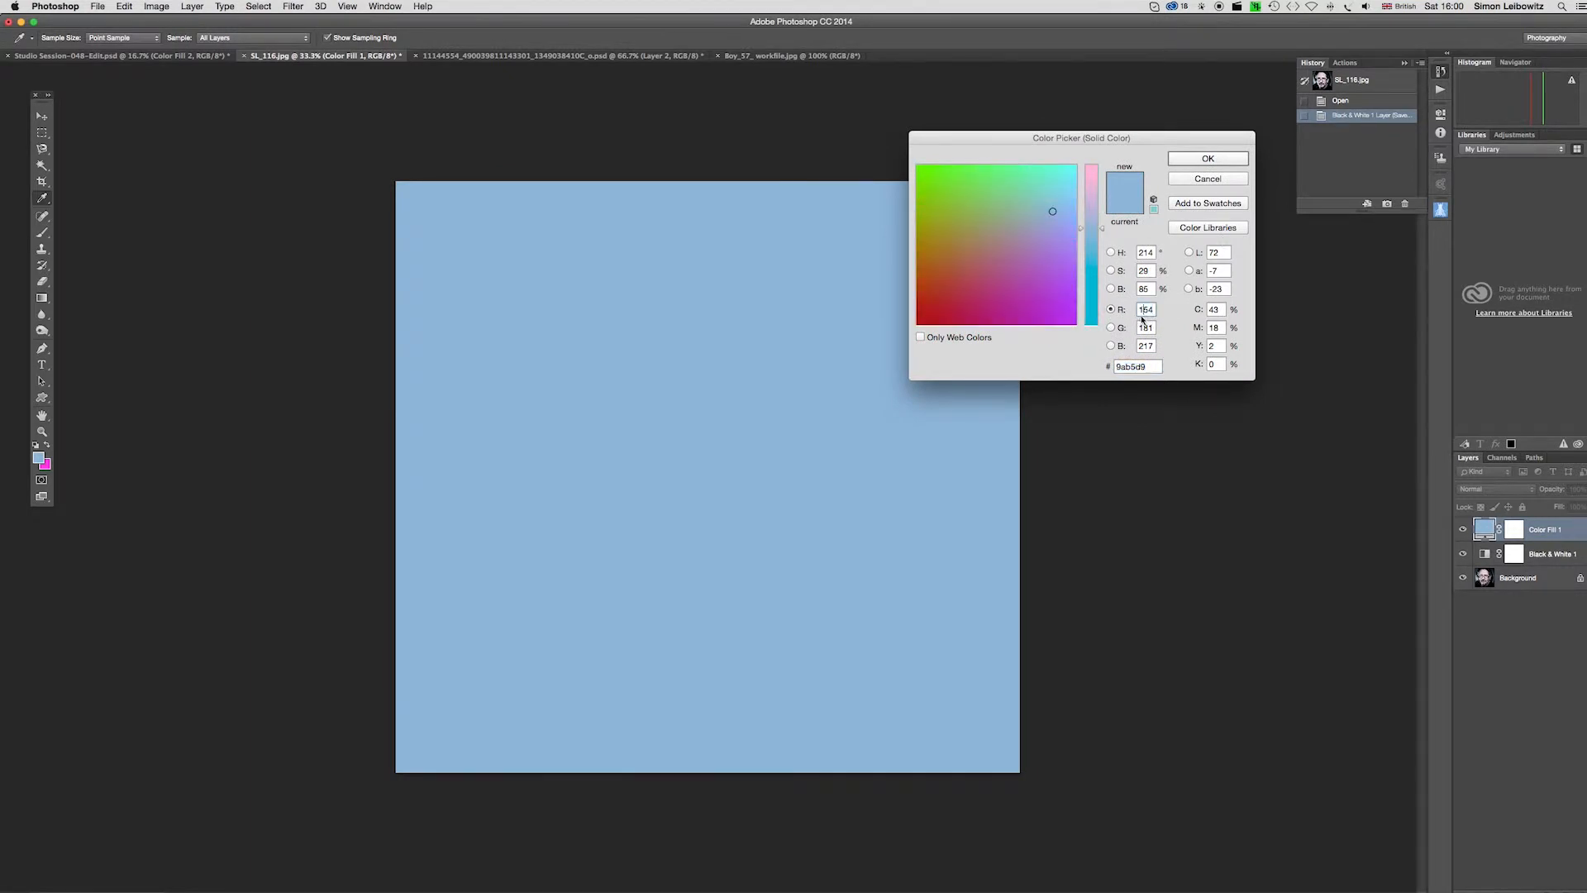
double_click(1140, 310)
text(255)
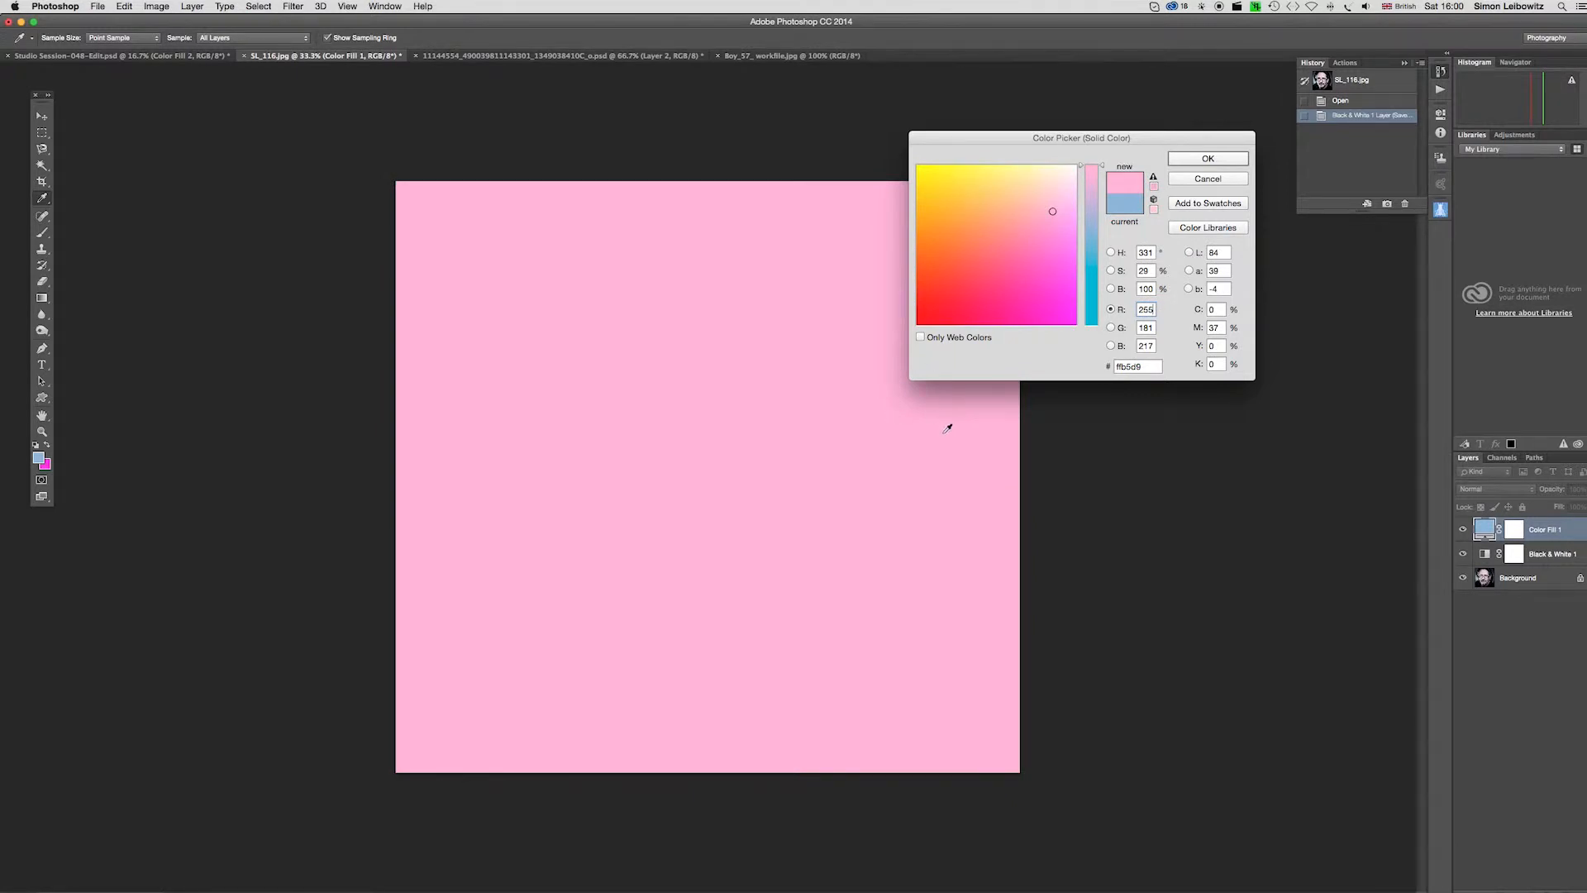
key(Tab)
text(0)
key(Tab)
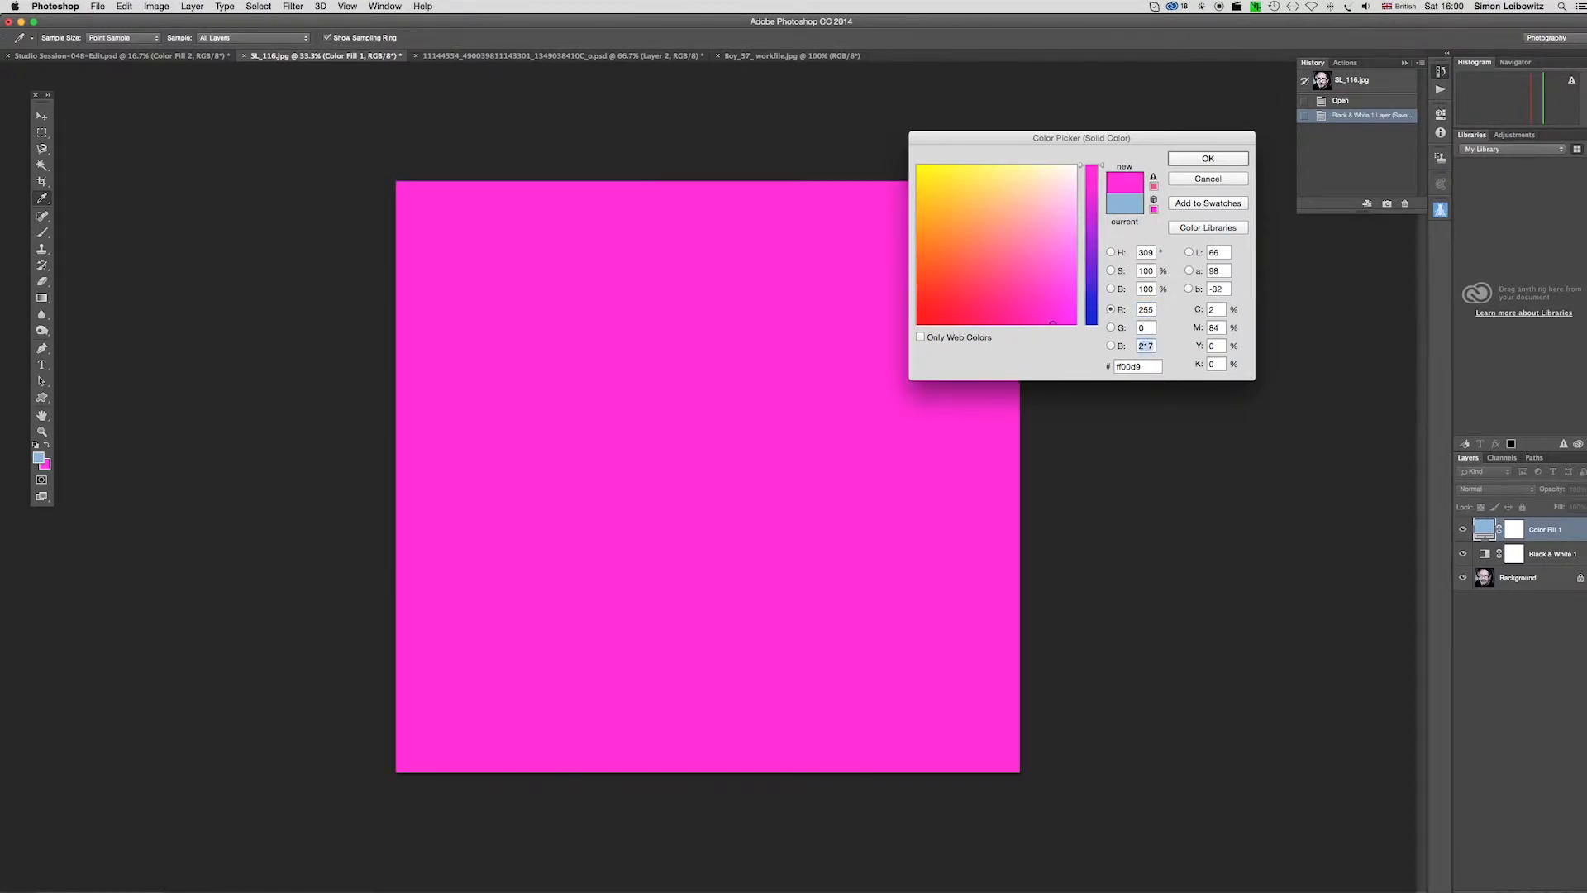
text(0)
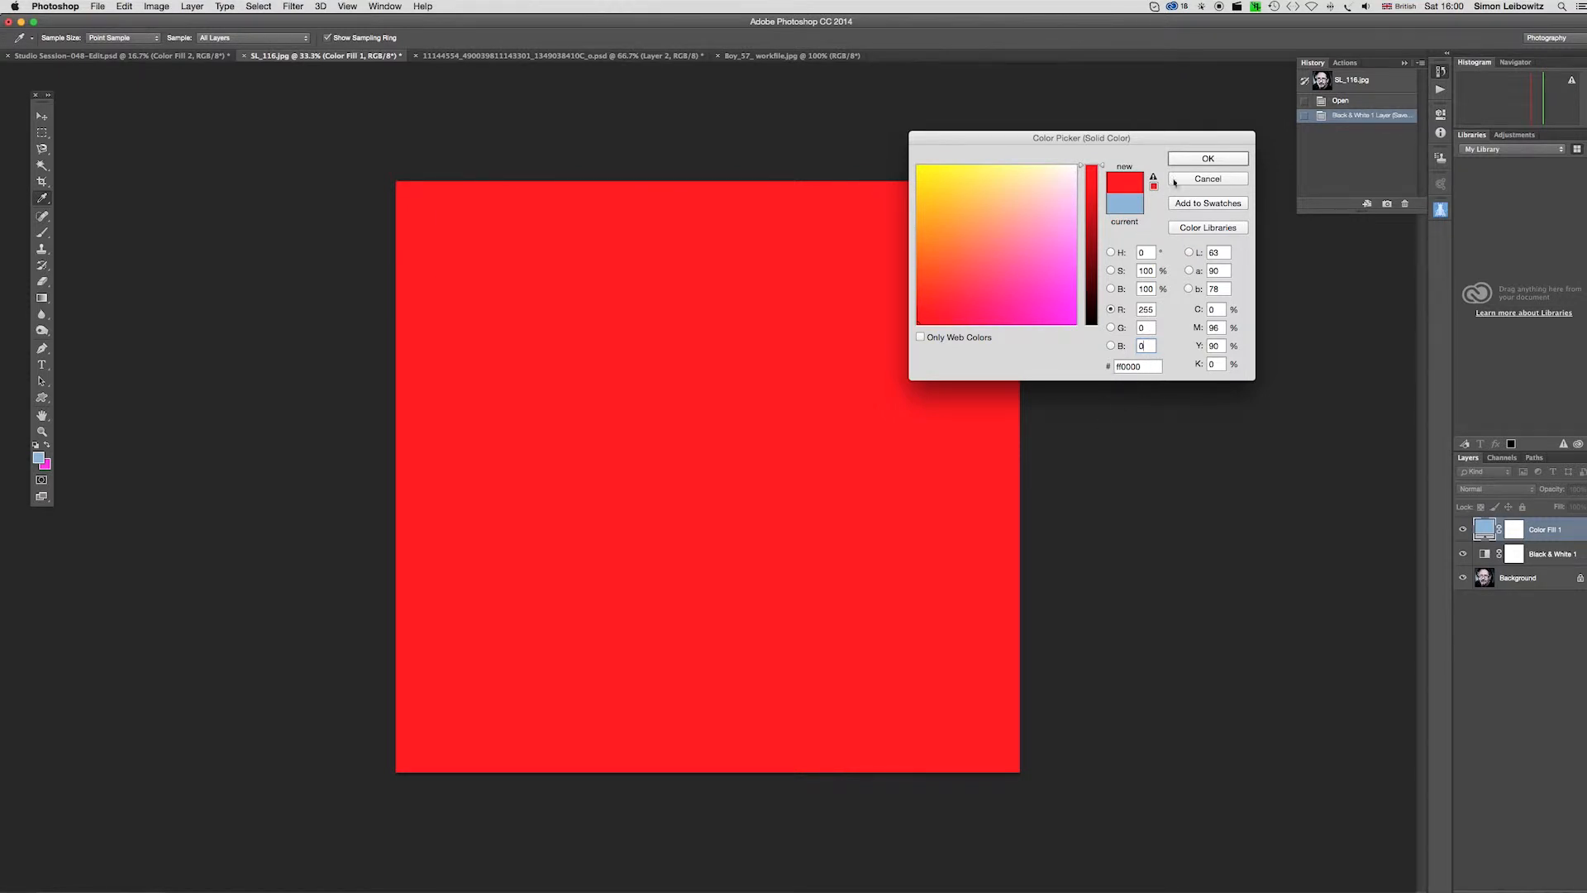
click(1206, 159)
key(t)
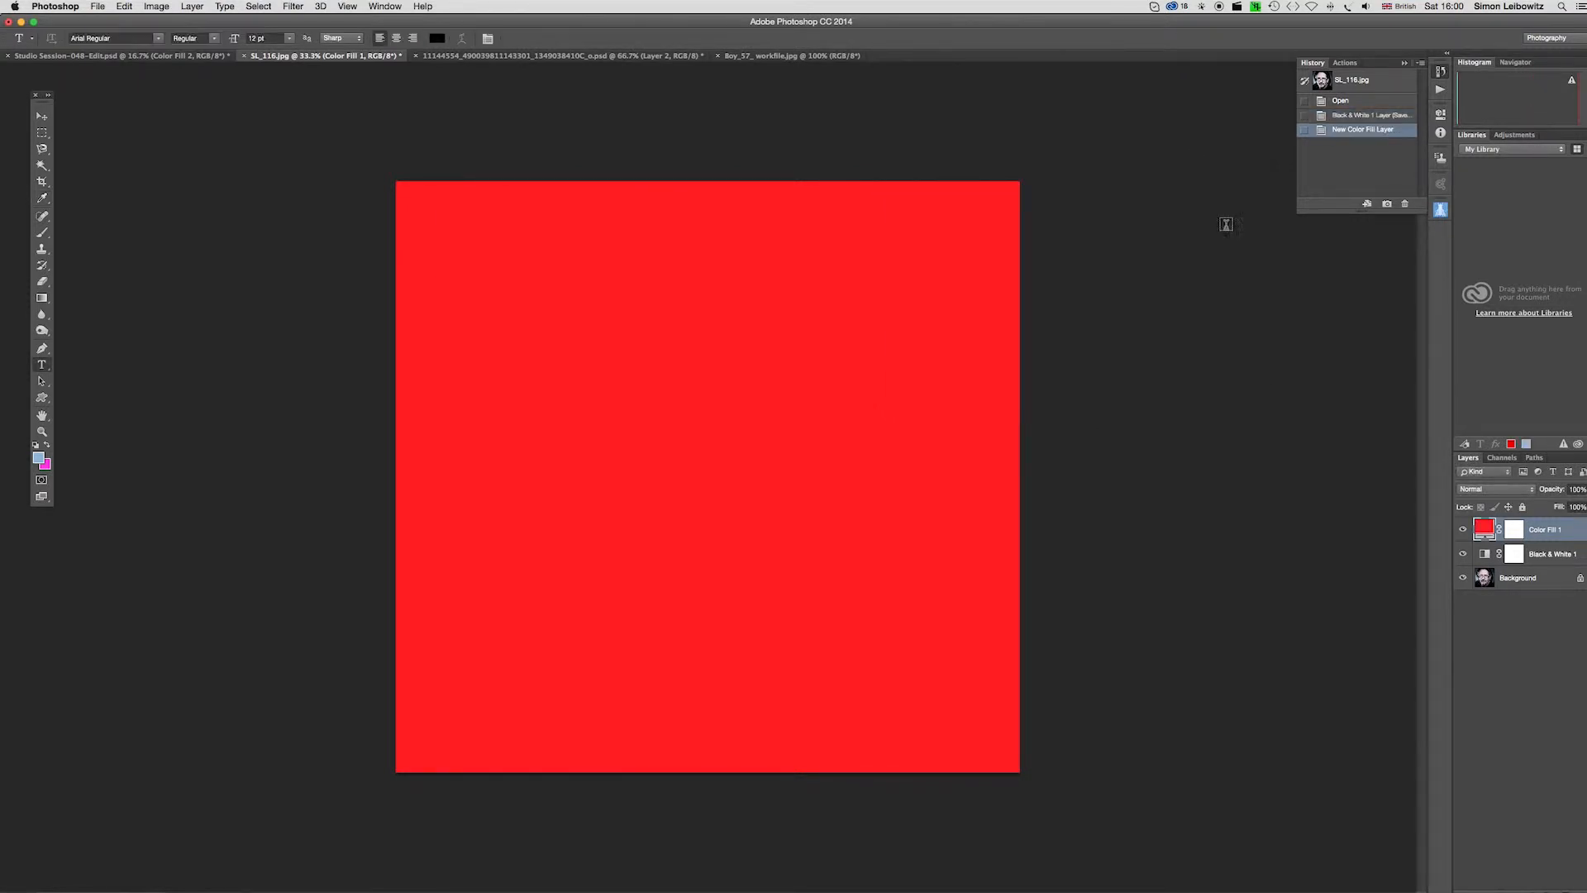
Set the red fill layer's blending mode to Color and invert its layer mask to black.
click(1464, 530)
click(1465, 530)
click(1464, 530)
click(1464, 530)
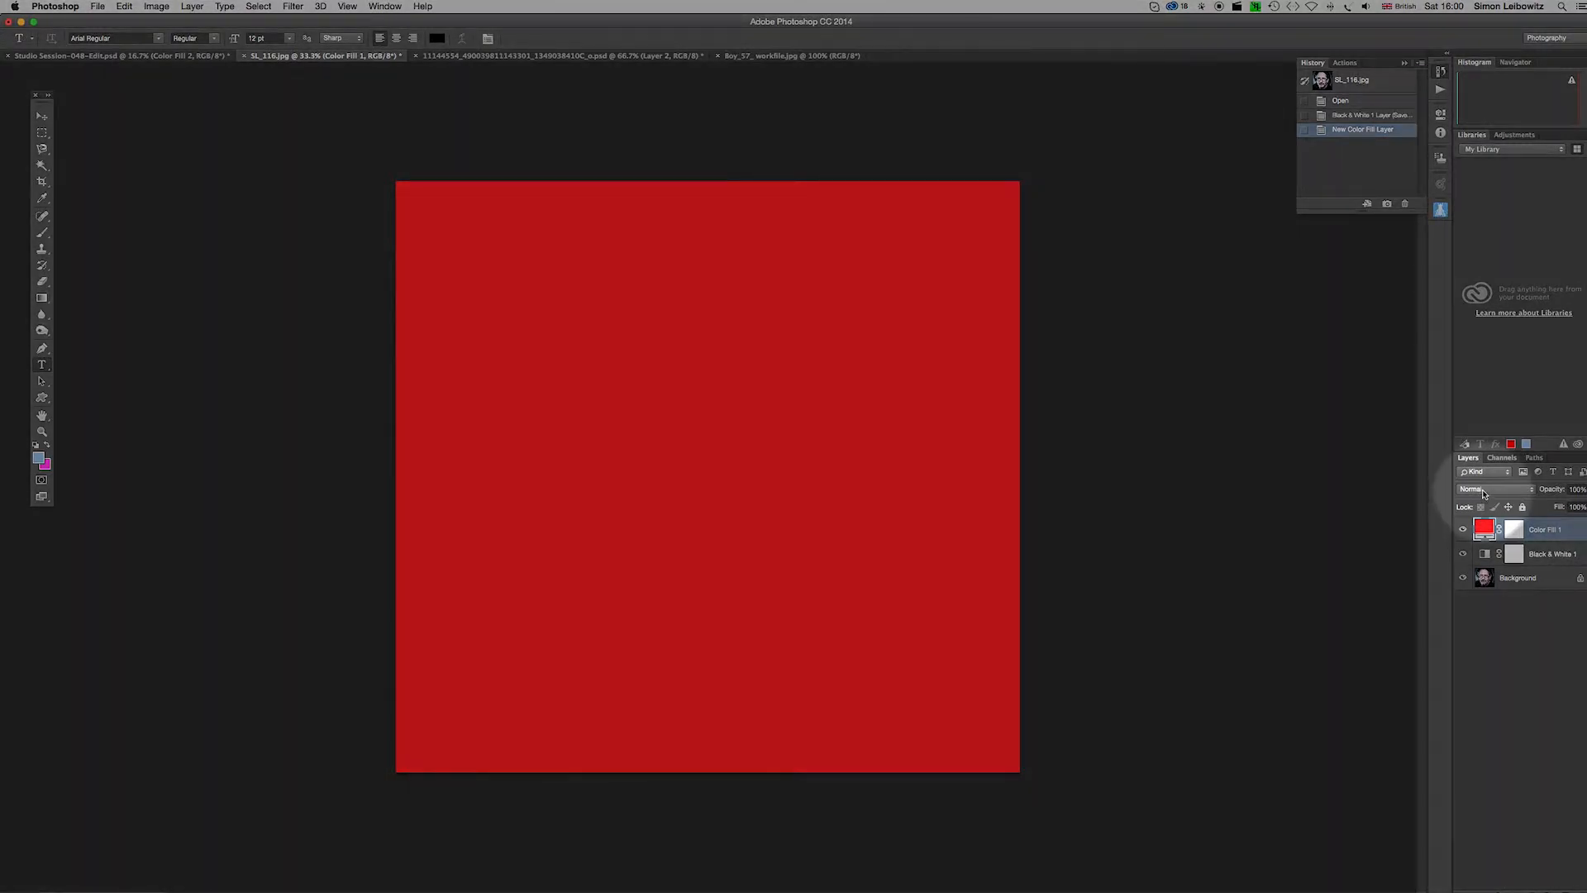
click(1483, 491)
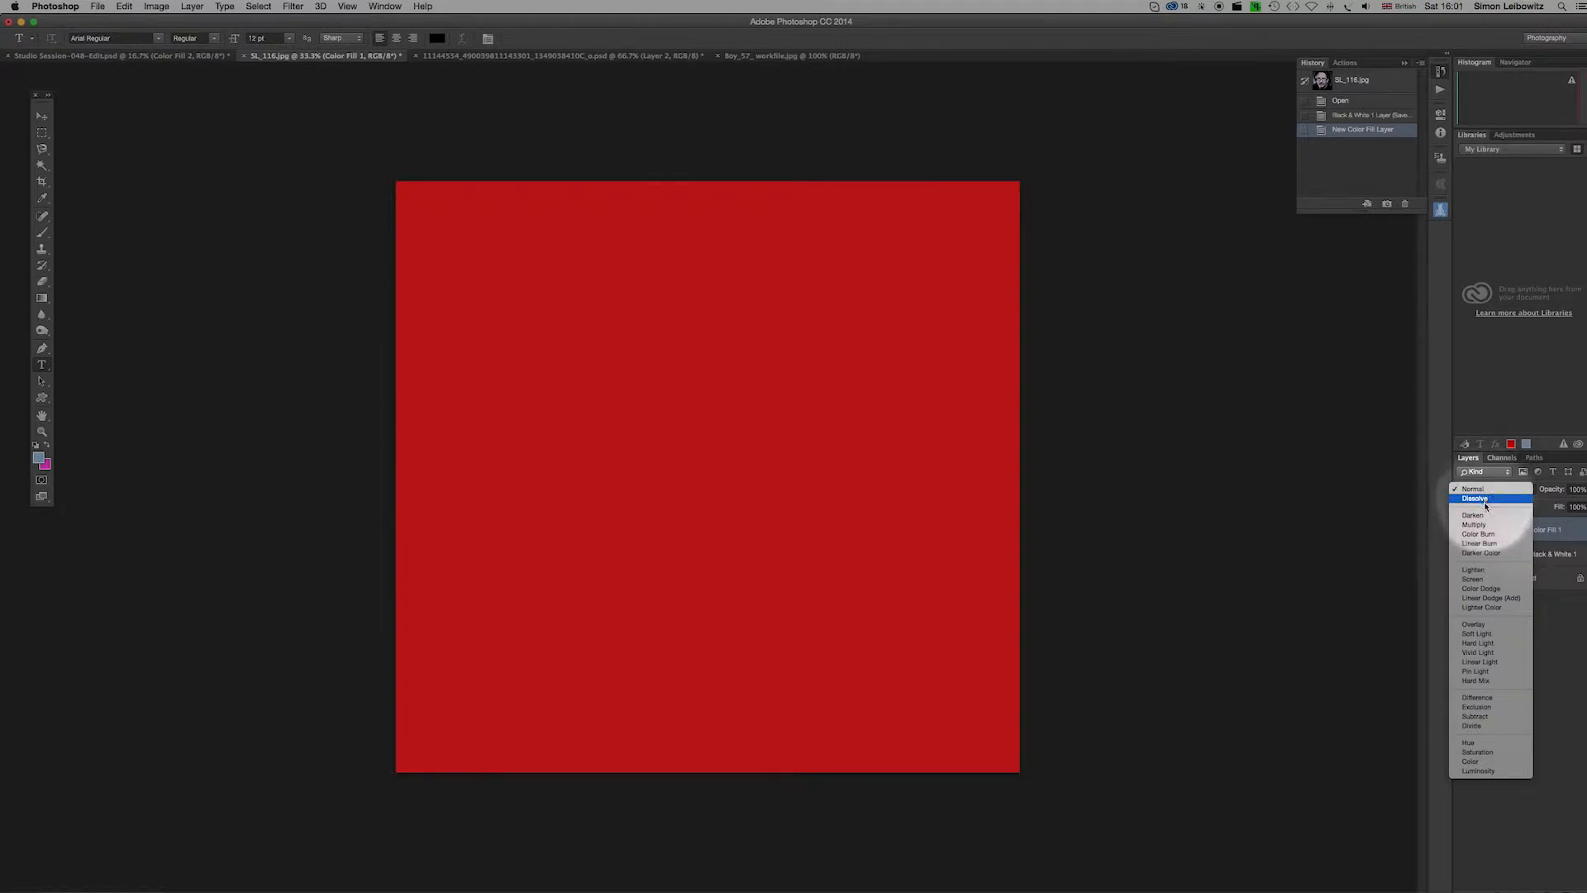
click(1480, 763)
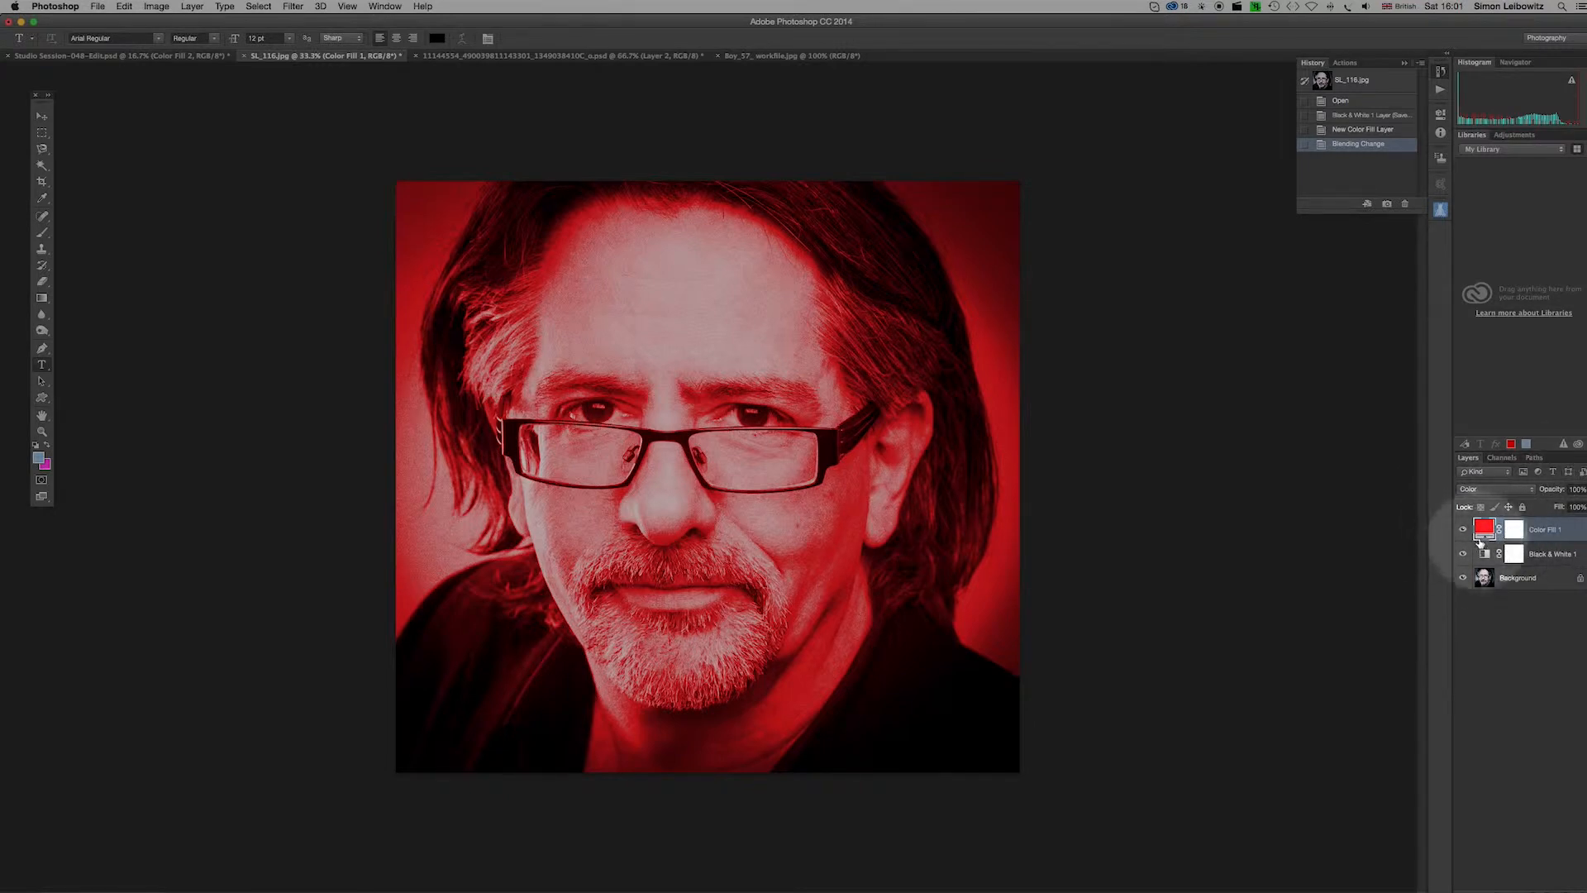
click(1516, 535)
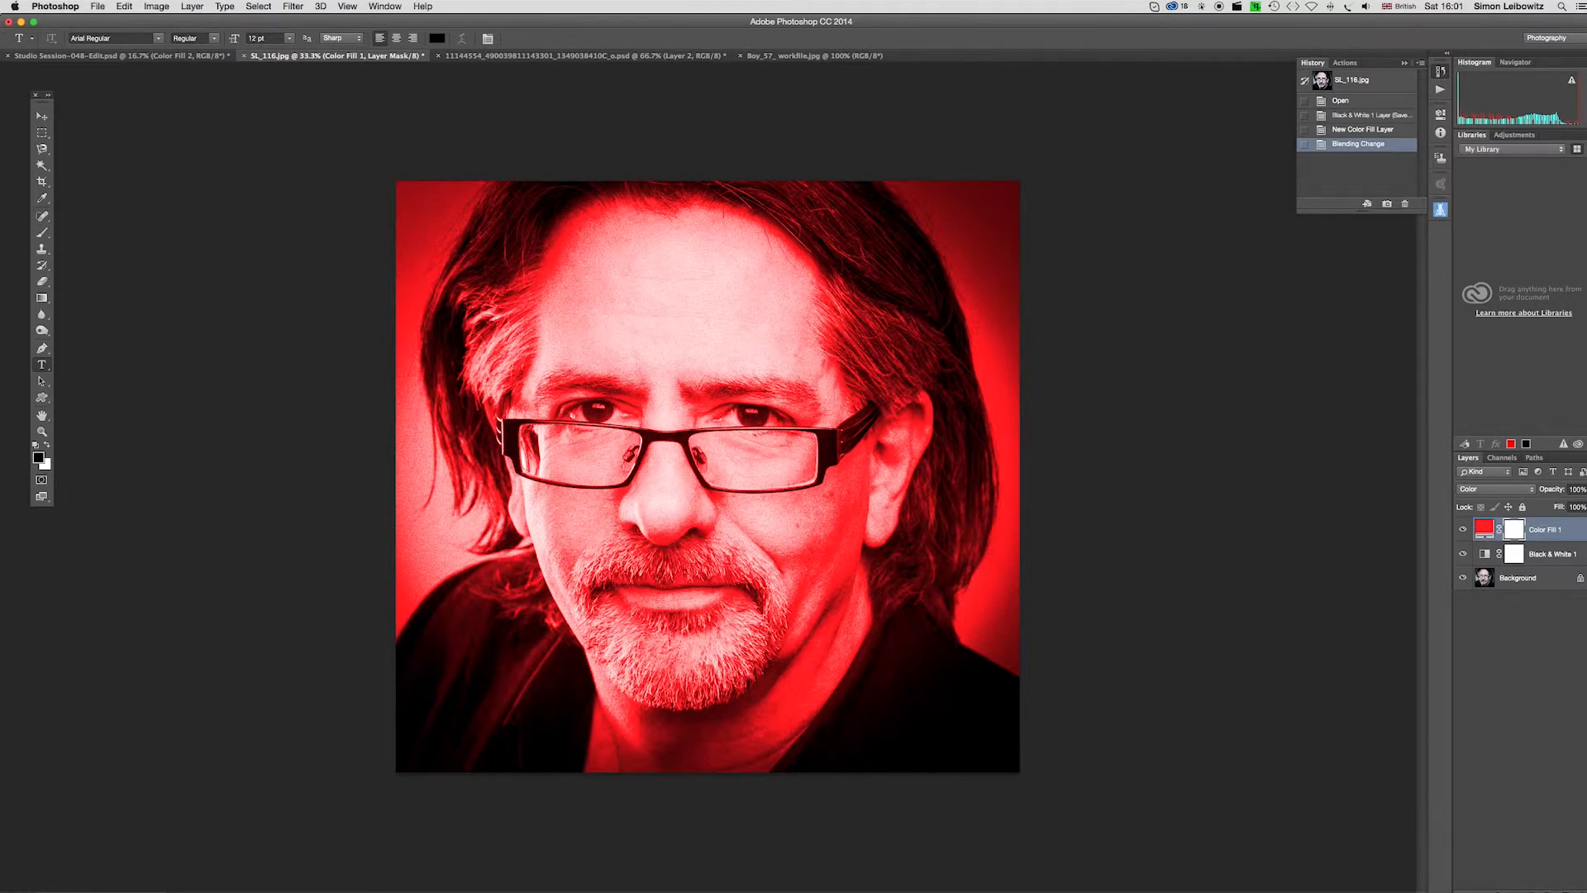
key(super+i)
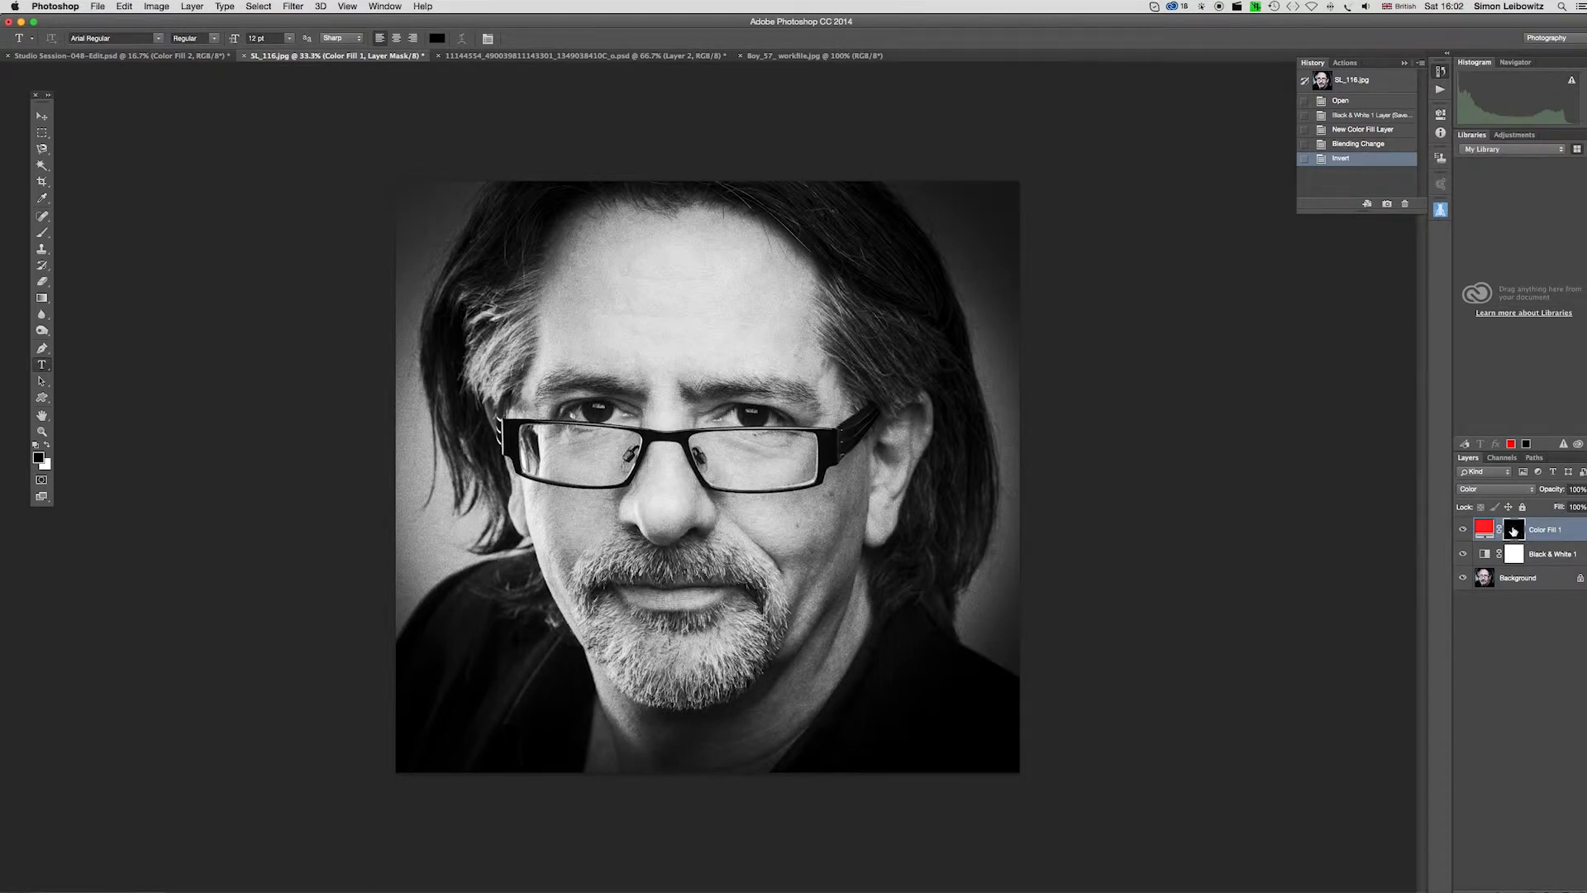
Paint white on the red fill's mask over the portrait's upper-left area with a 2700 px, 0% hardness brush, and inspect the mask alone.
click(43, 234)
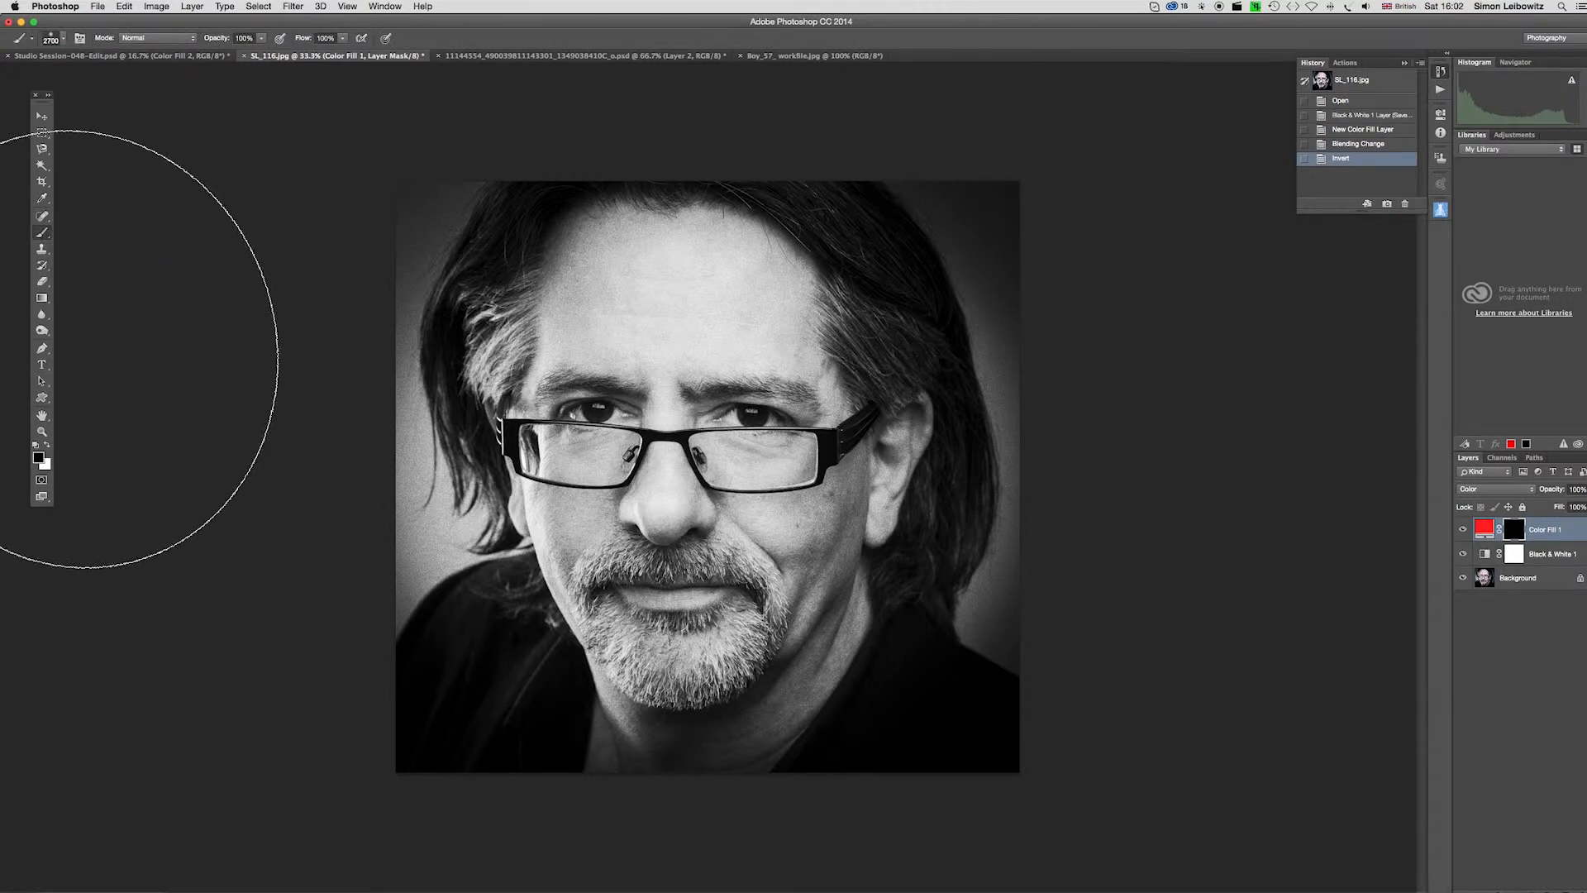
click(60, 39)
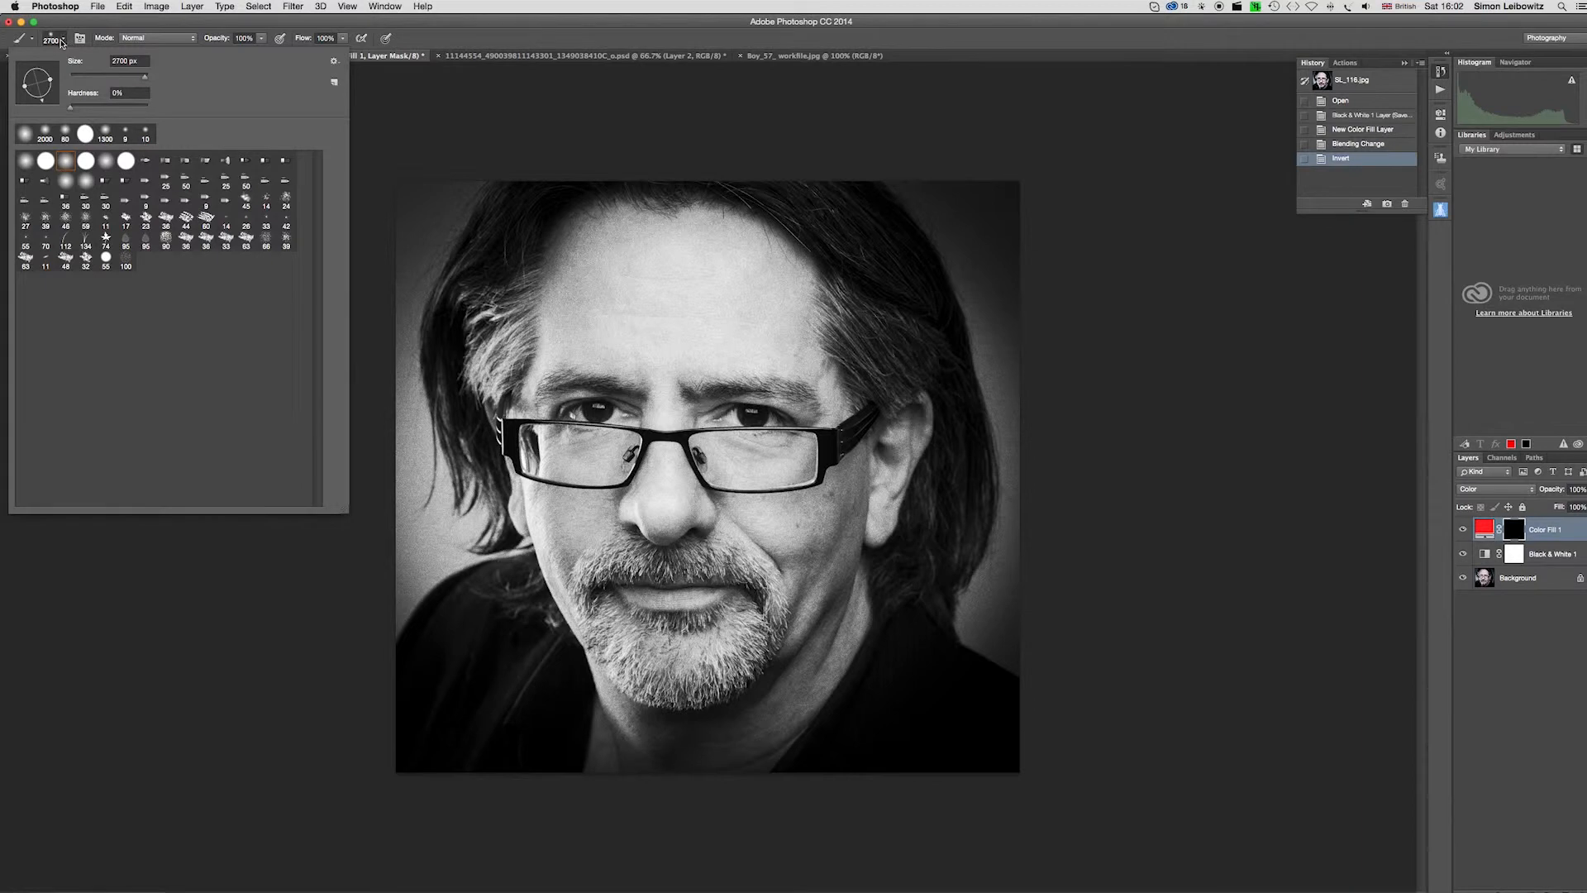
click(65, 109)
key(Return)
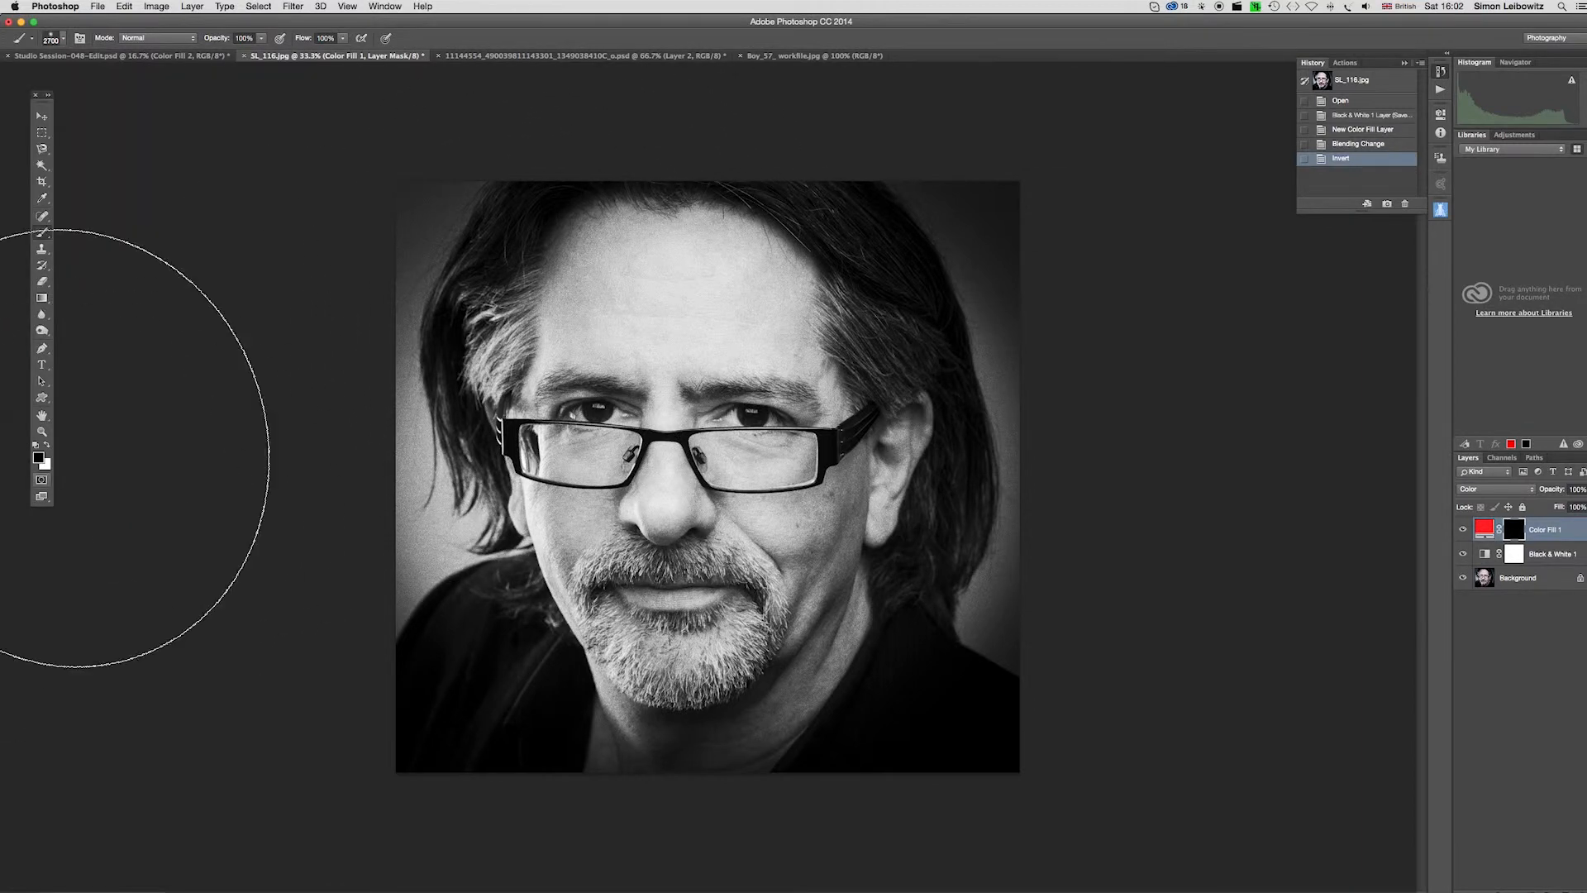
click(46, 446)
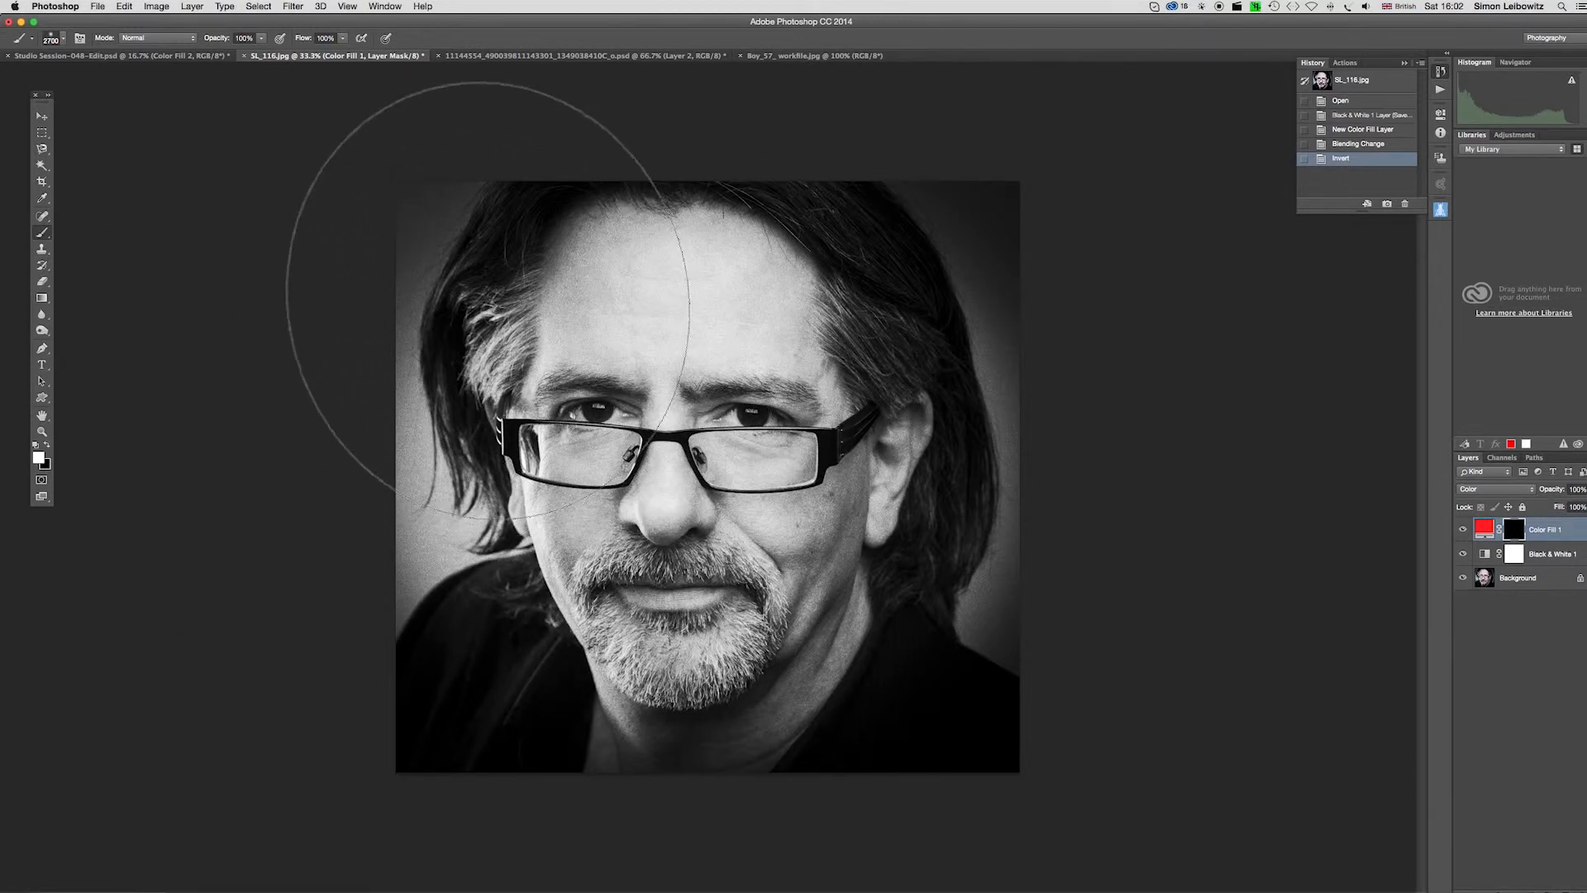
mouse_move(493, 280)
mouse_down()
mouse_move(536, 320)
mouse_move(482, 336)
mouse_move(627, 262)
mouse_move(527, 349)
mouse_move(571, 305)
mouse_move(535, 374)
mouse_move(534, 357)
mouse_move(511, 382)
mouse_move(553, 341)
mouse_move(526, 303)
mouse_move(463, 331)
mouse_up()
mouse_move(451, 394)
mouse_down()
mouse_move(481, 380)
mouse_move(480, 182)
mouse_up()
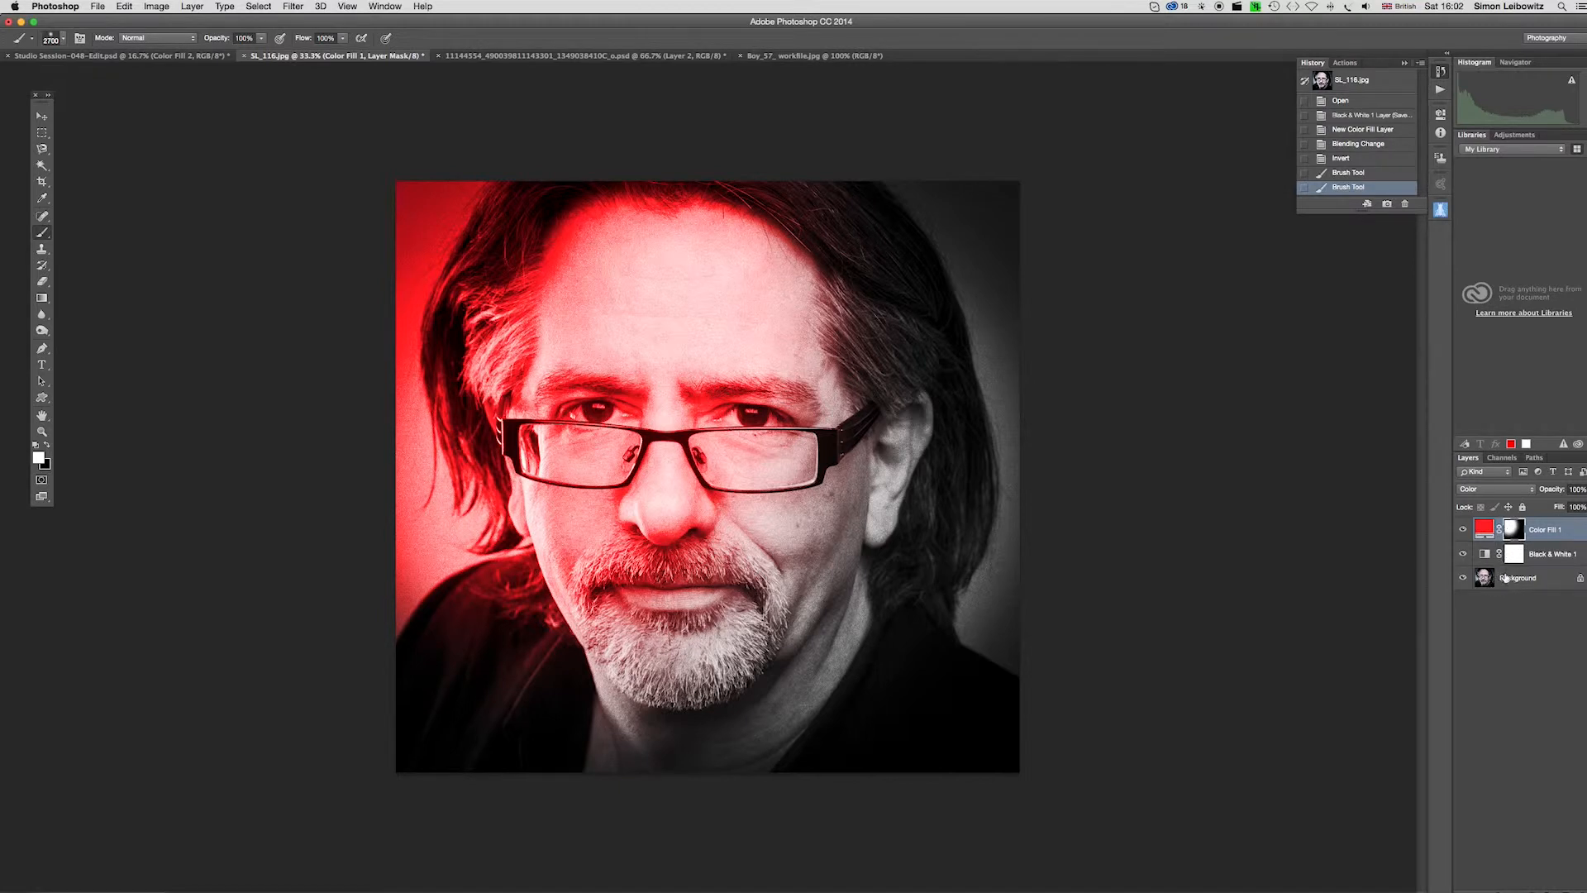
alt+click(1516, 531)
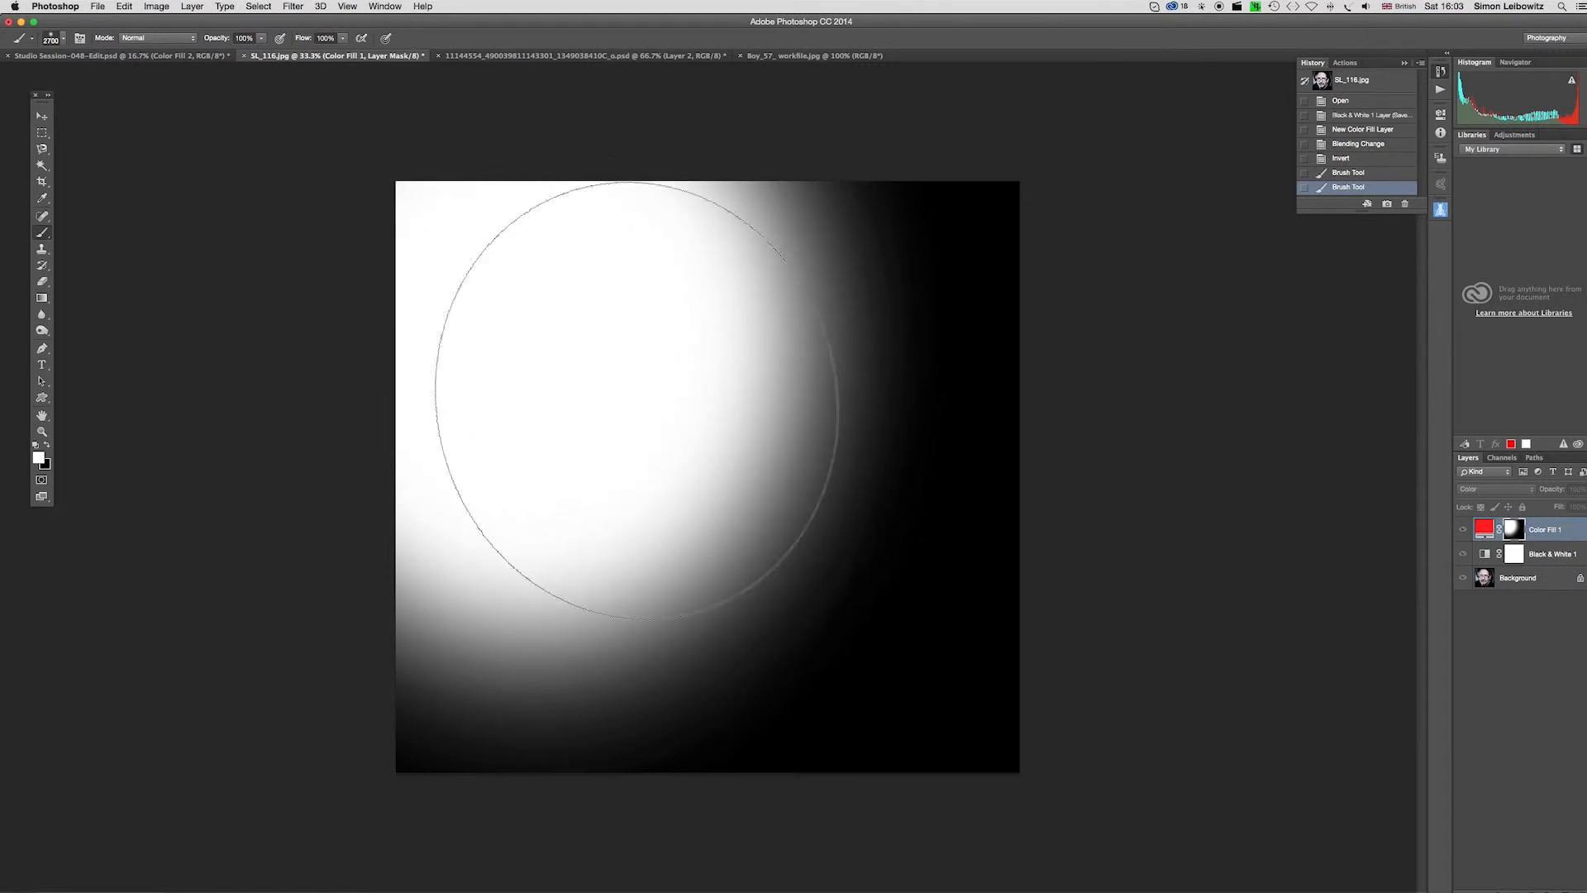
alt+click(1513, 534)
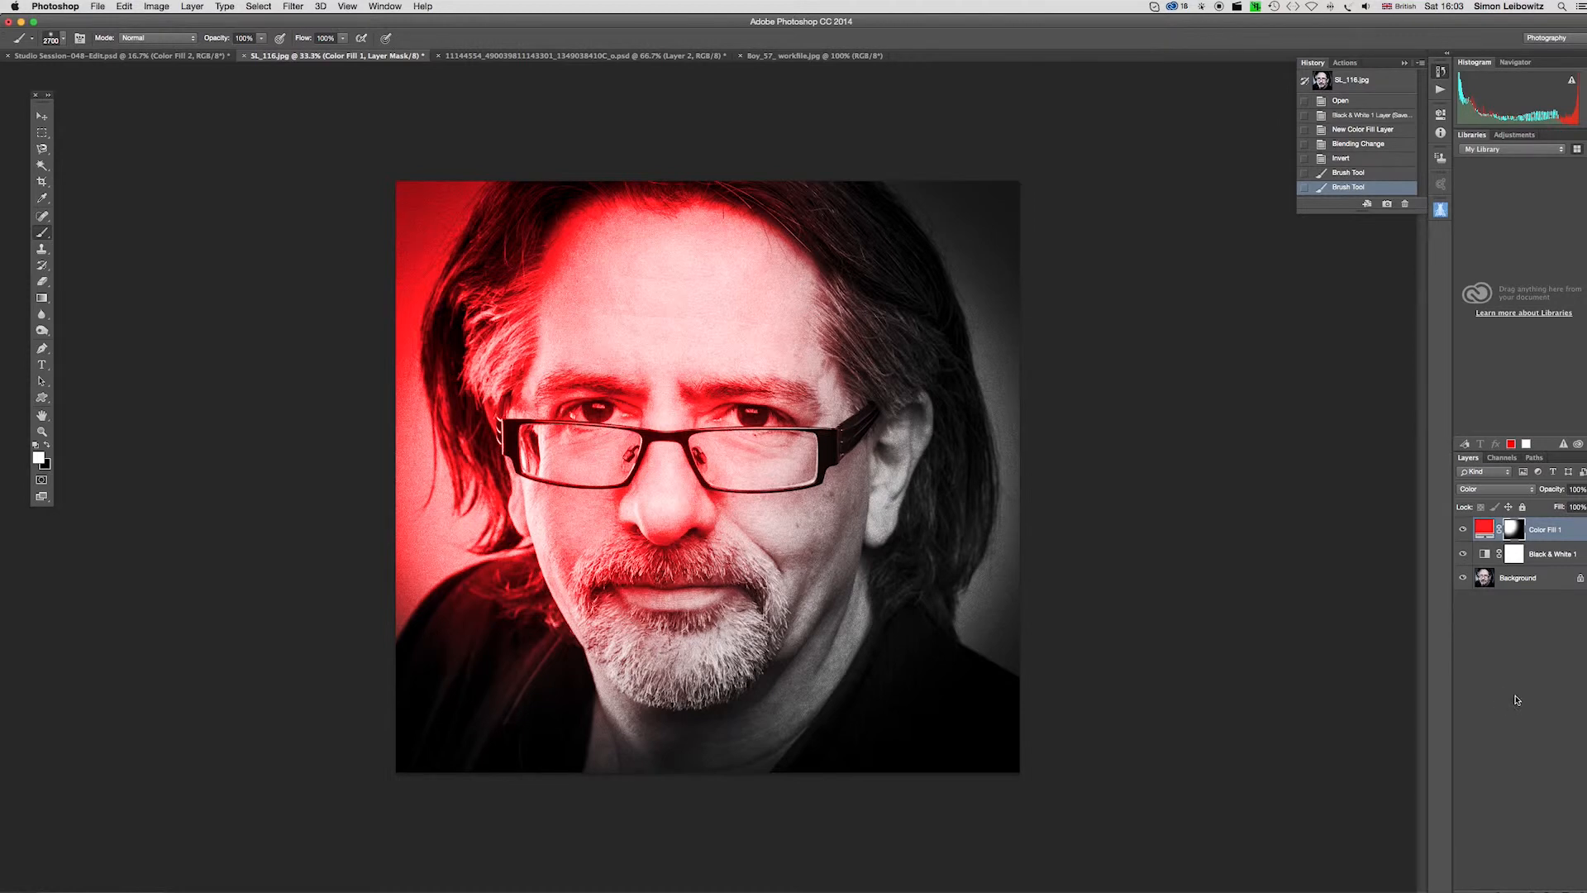
Reduce the red fill layer's opacity to 56%.
click(1485, 528)
click(1583, 489)
drag(1581, 506, 1562, 507)
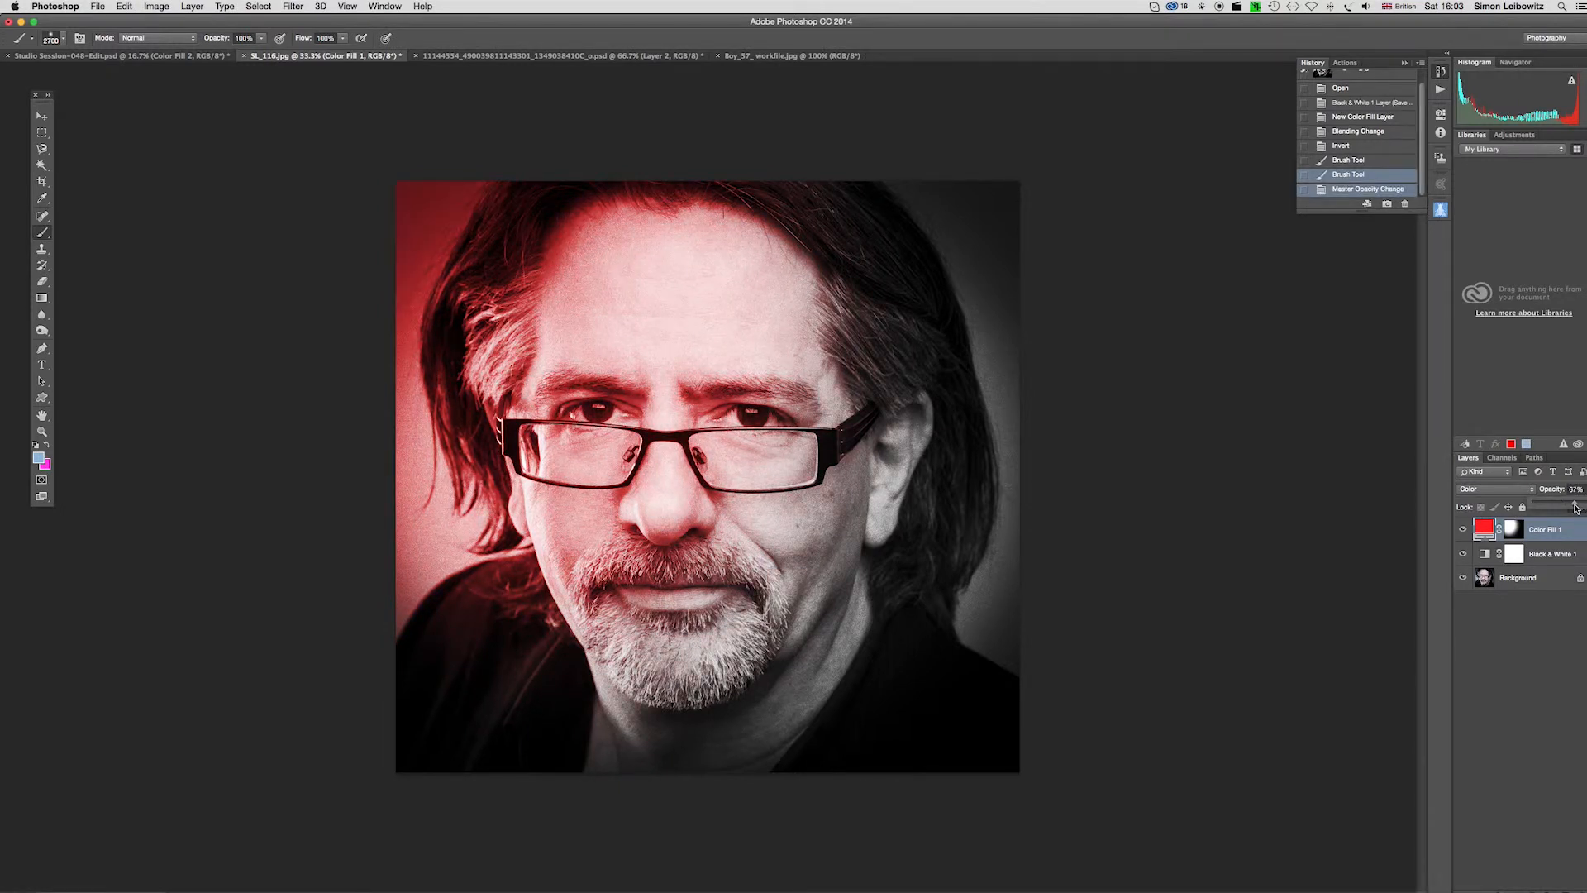
drag(1576, 507, 1573, 506)
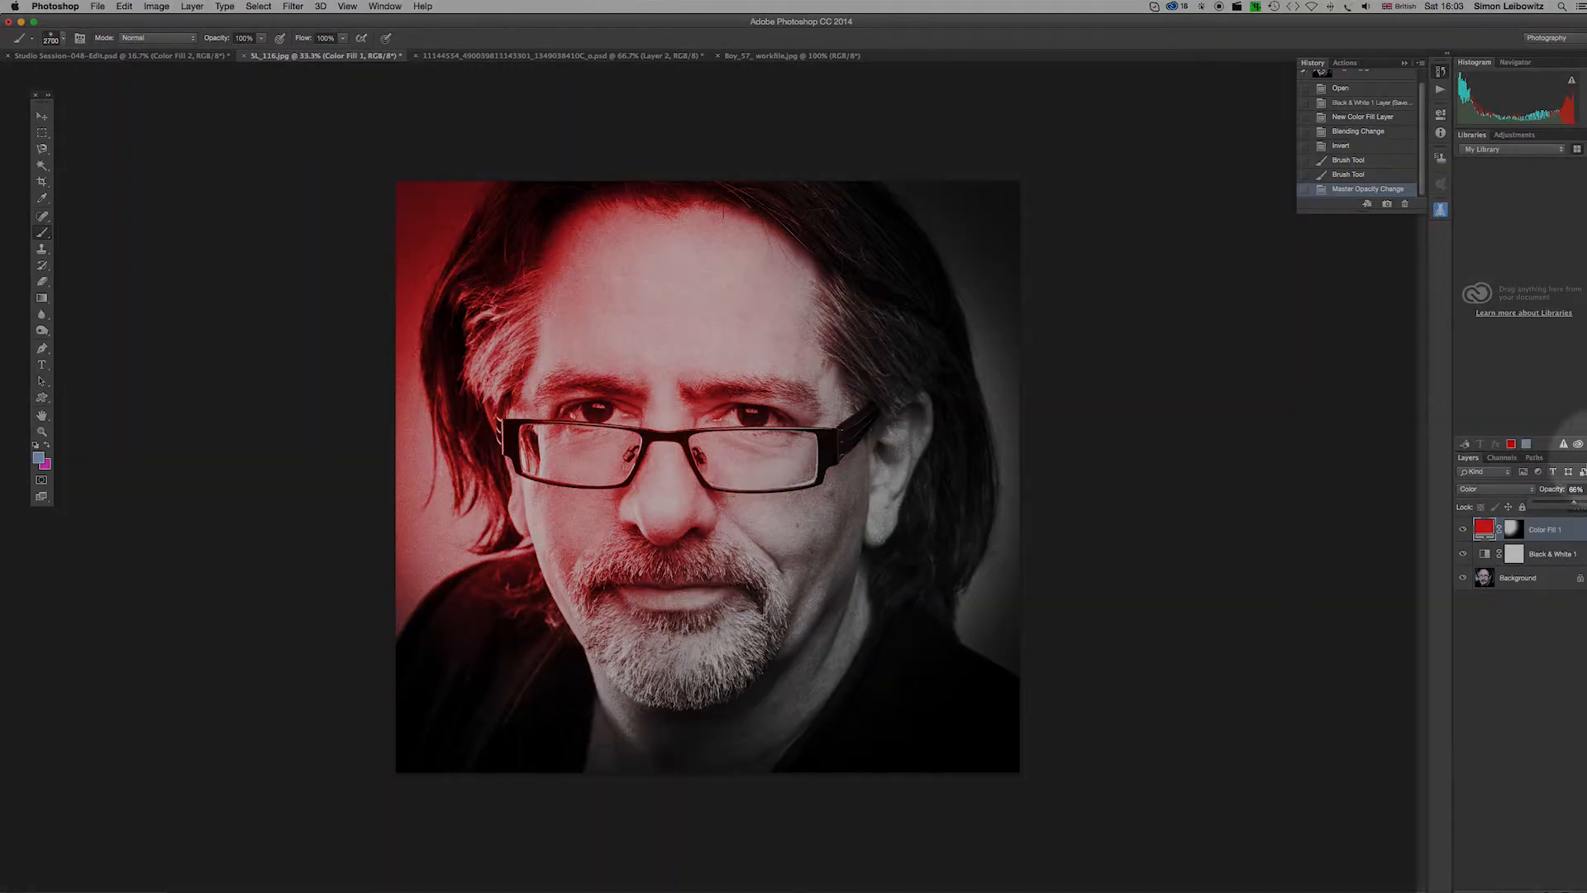
drag(1574, 507, 1578, 506)
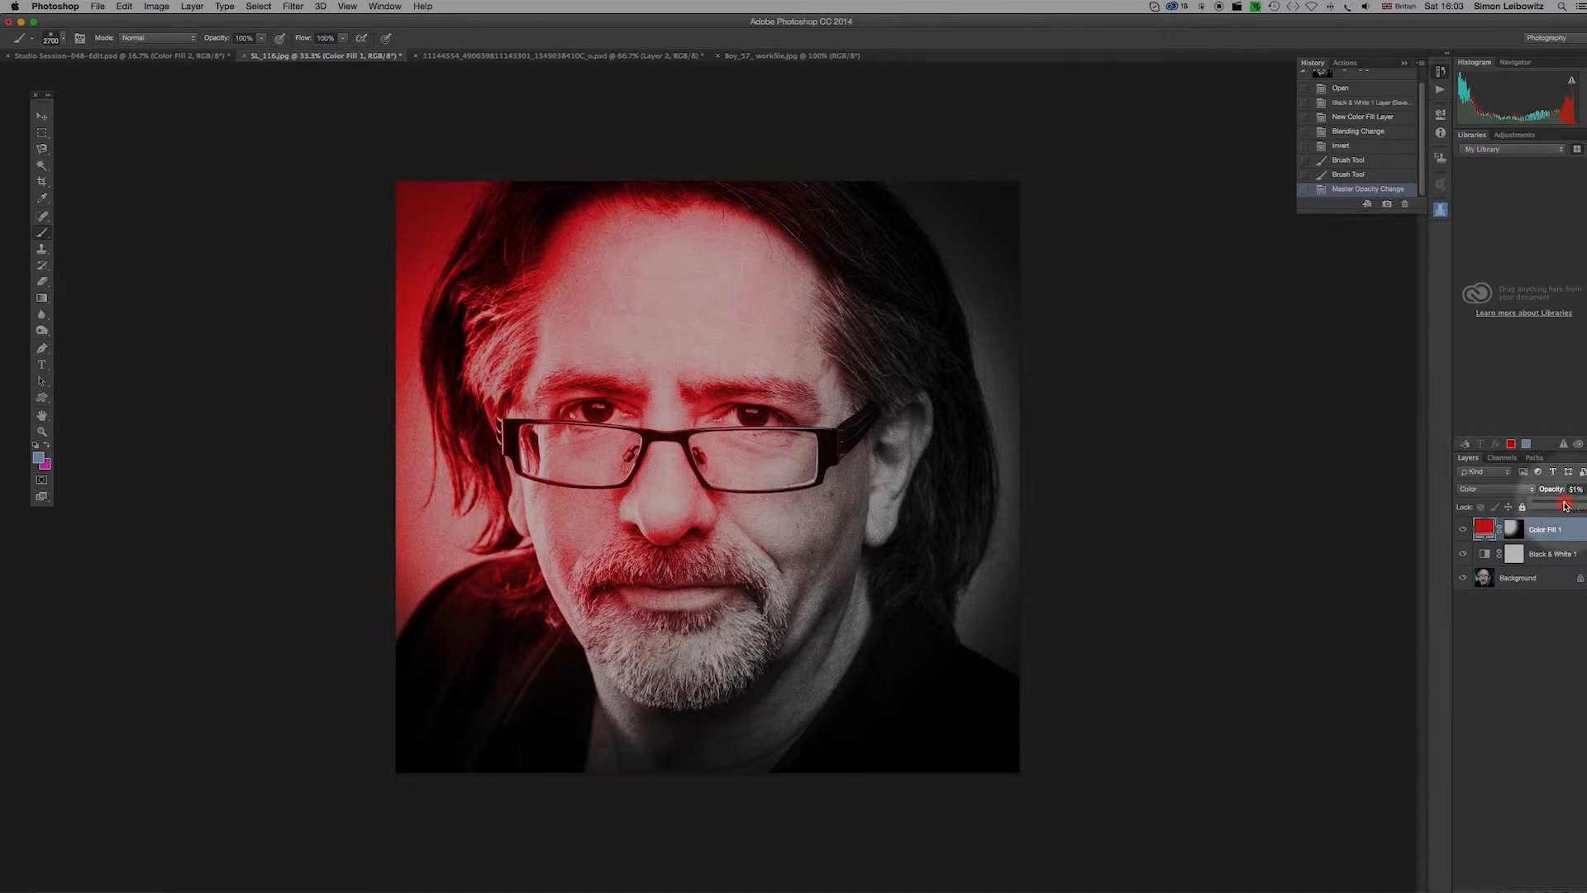
drag(1571, 506, 1581, 505)
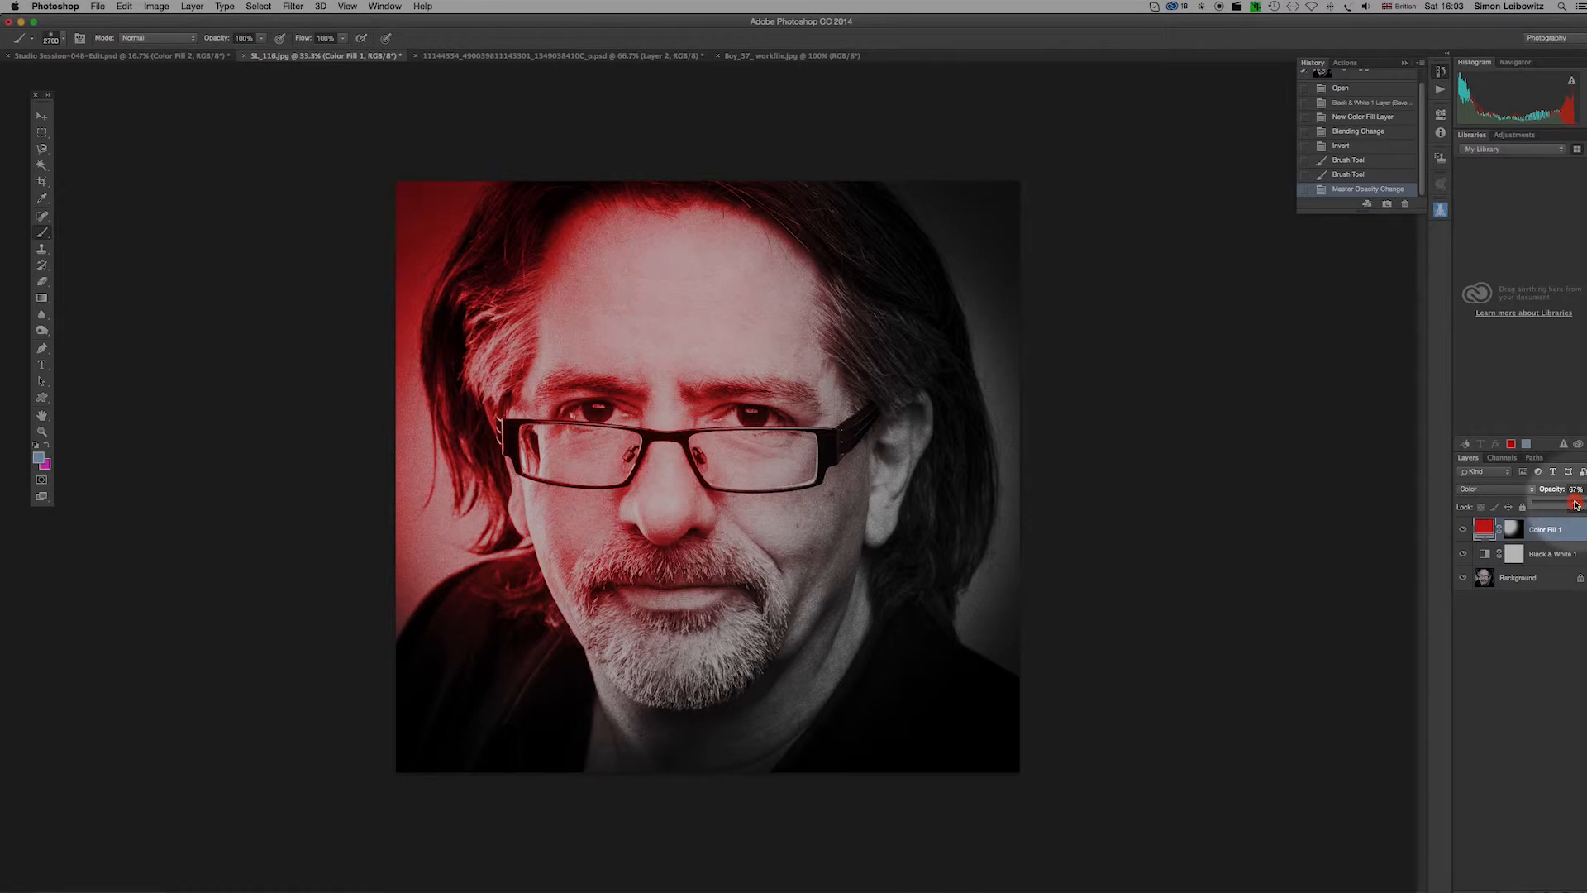
drag(1570, 506, 1568, 506)
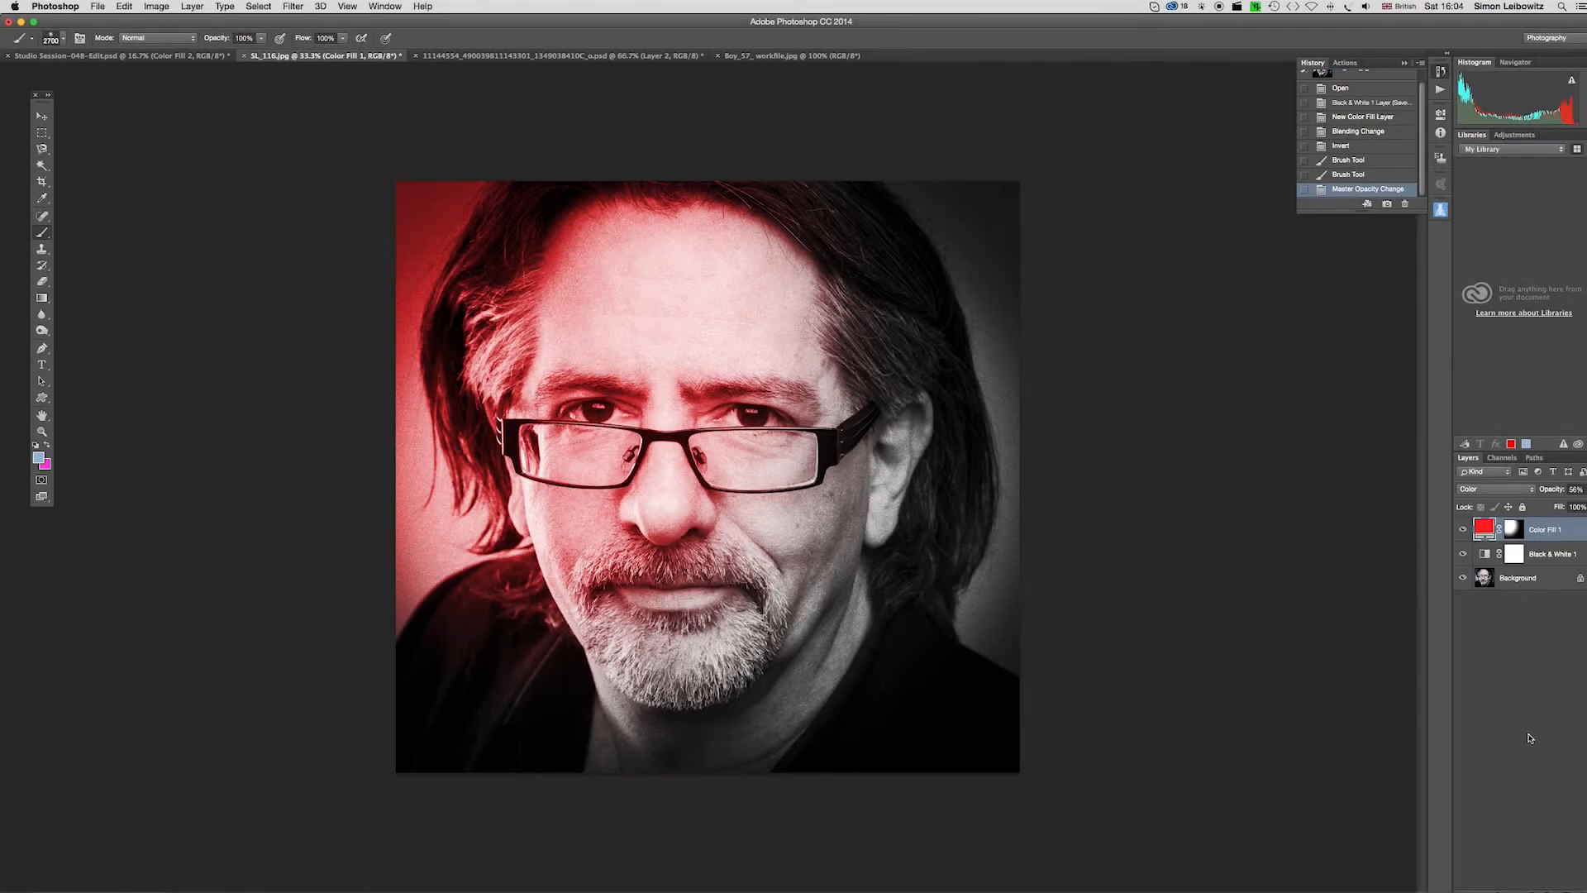
Add a Solid Color fill layer above the red fill layer with the RGB values 0, 255, 0.
click(1532, 891)
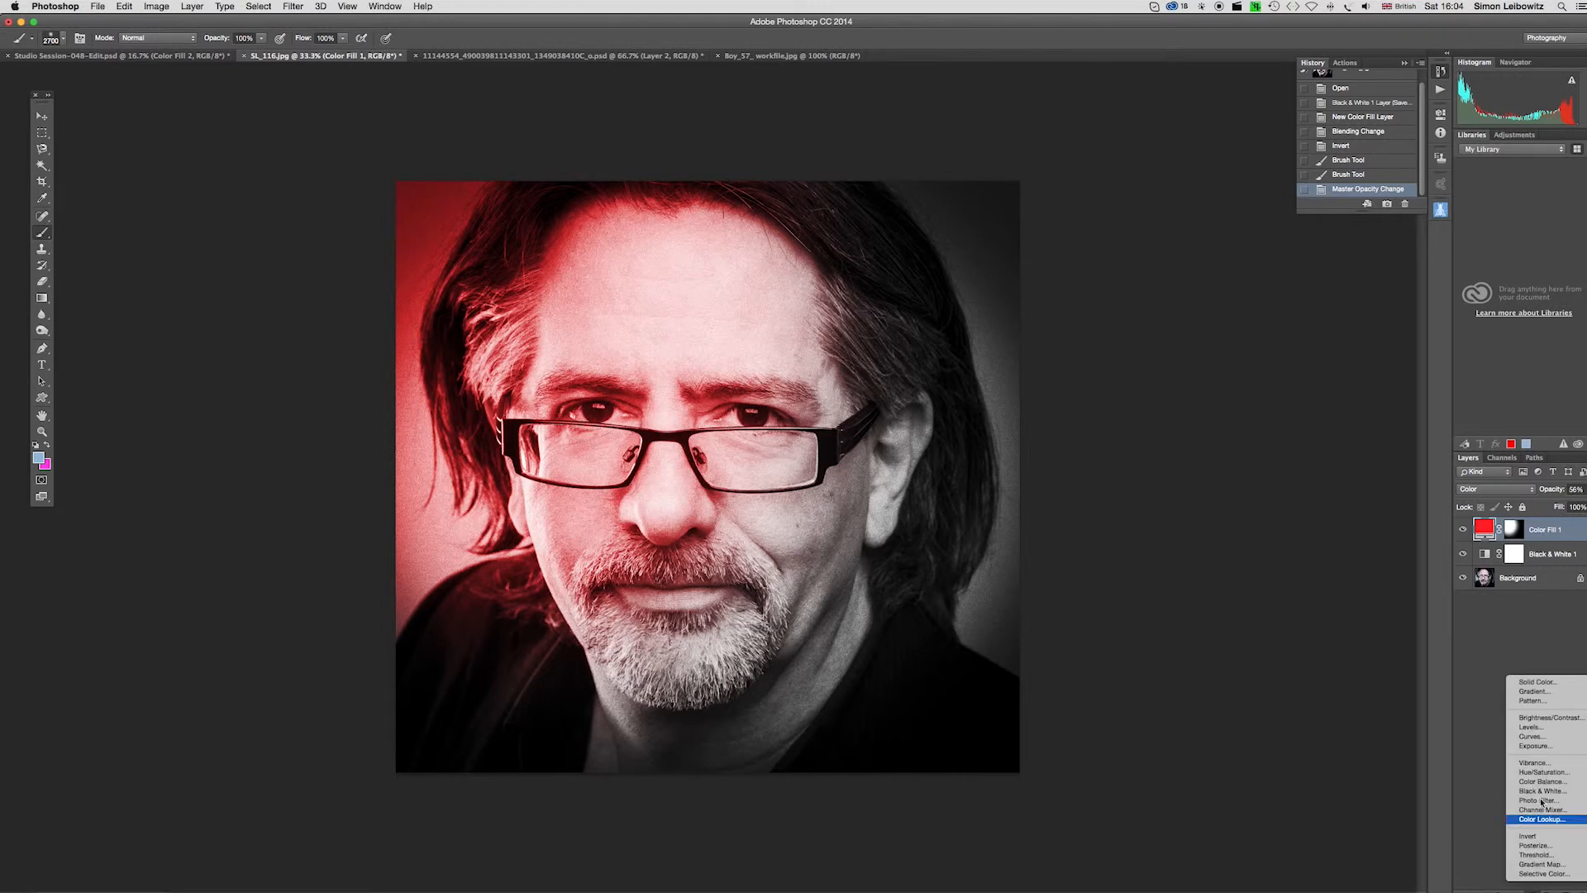
click(1554, 682)
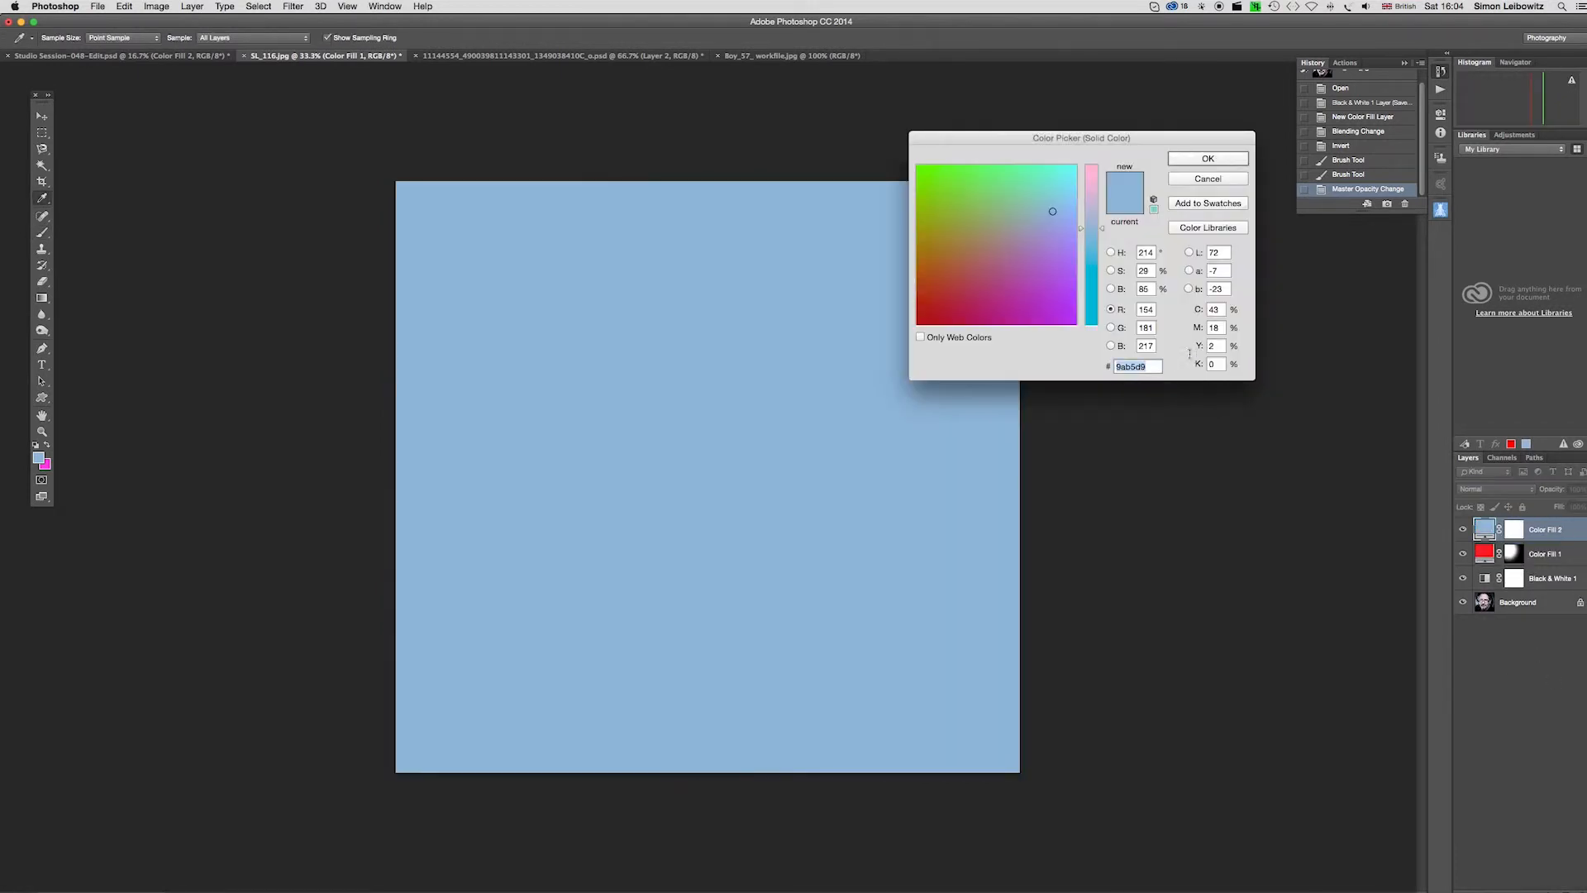
click(1145, 310)
text(0)
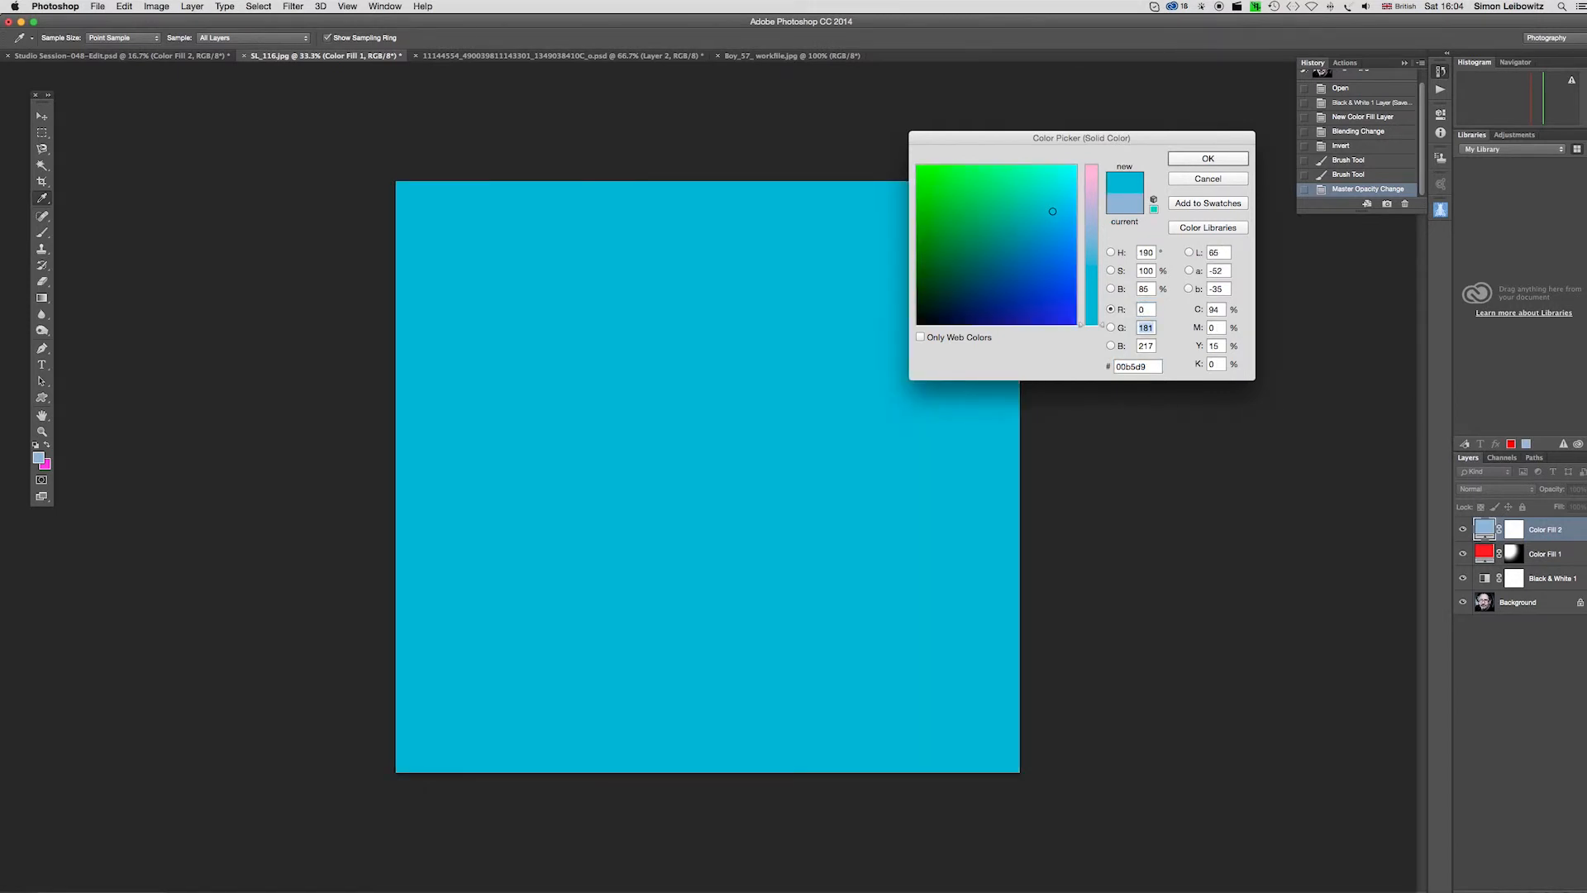
text(255)
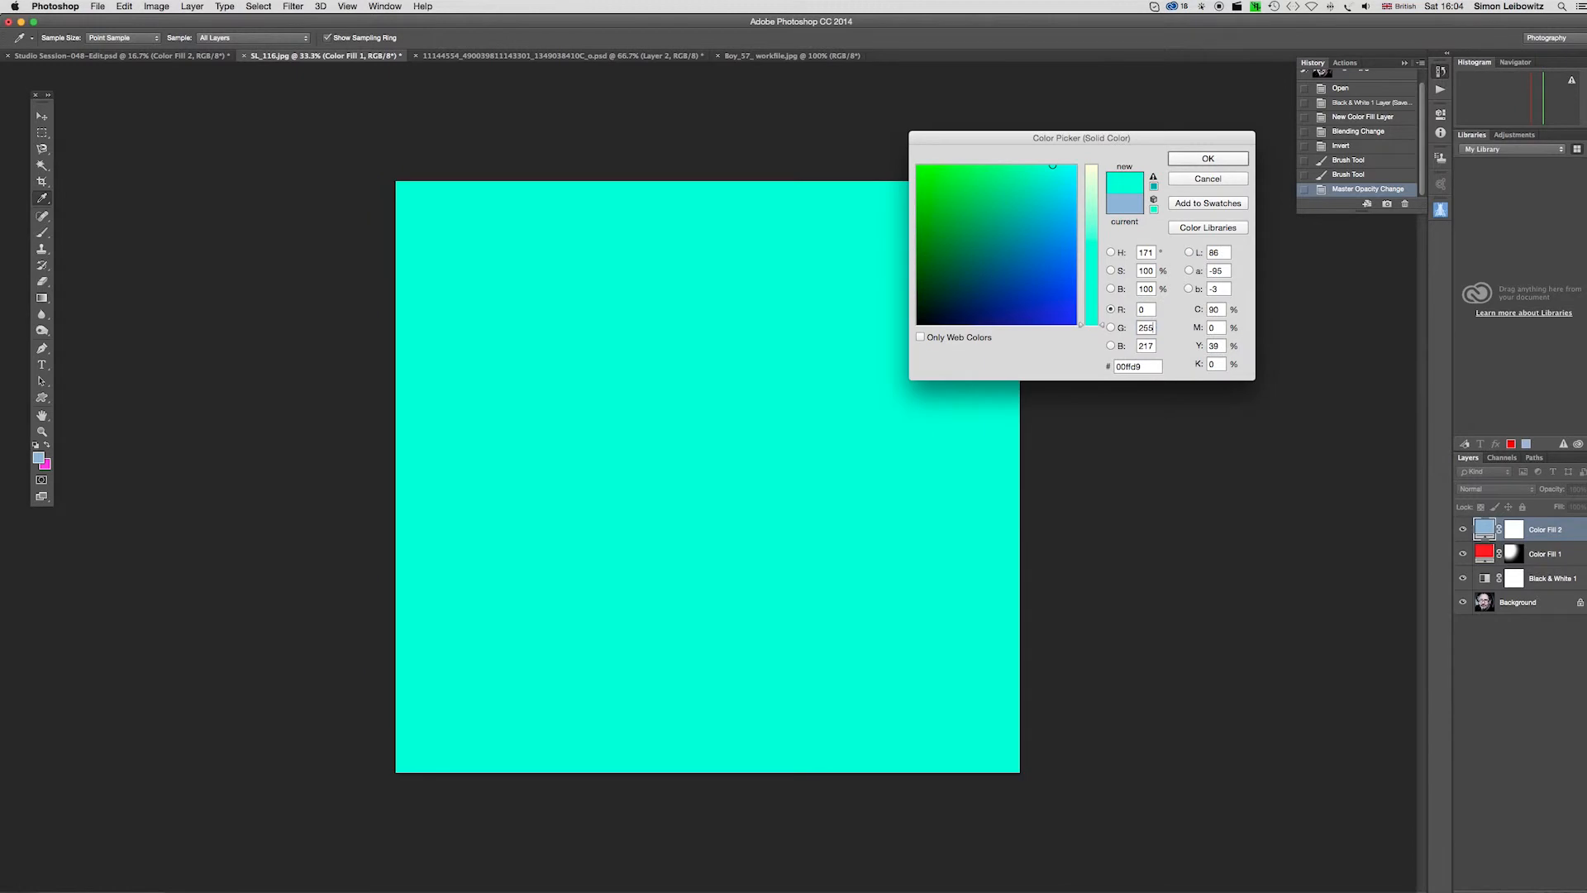
key(Tab)
text(0)
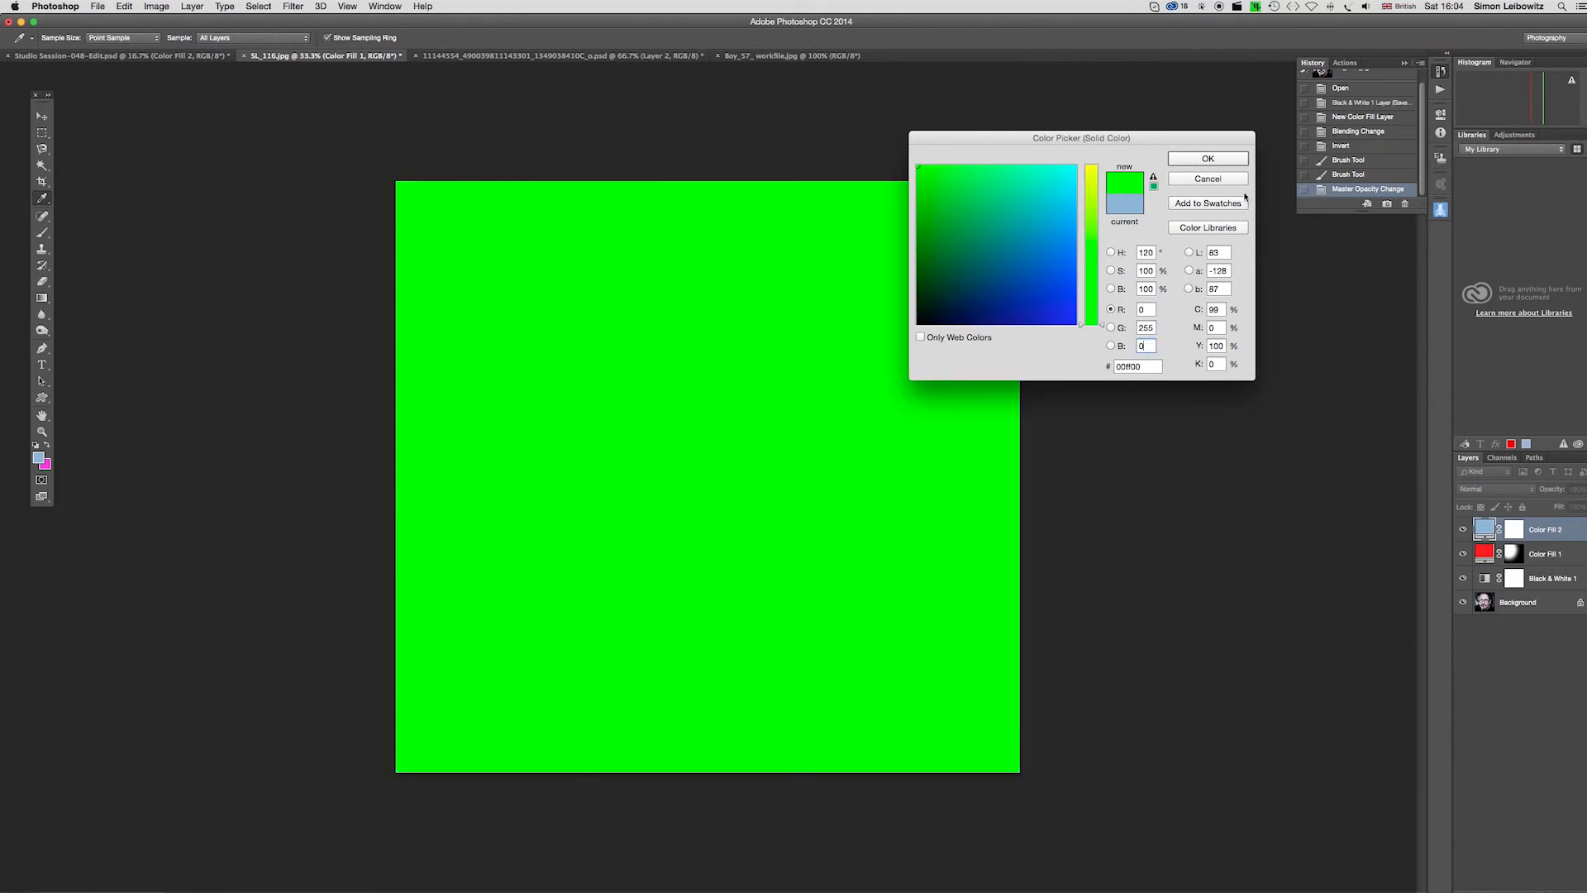
click(1113, 328)
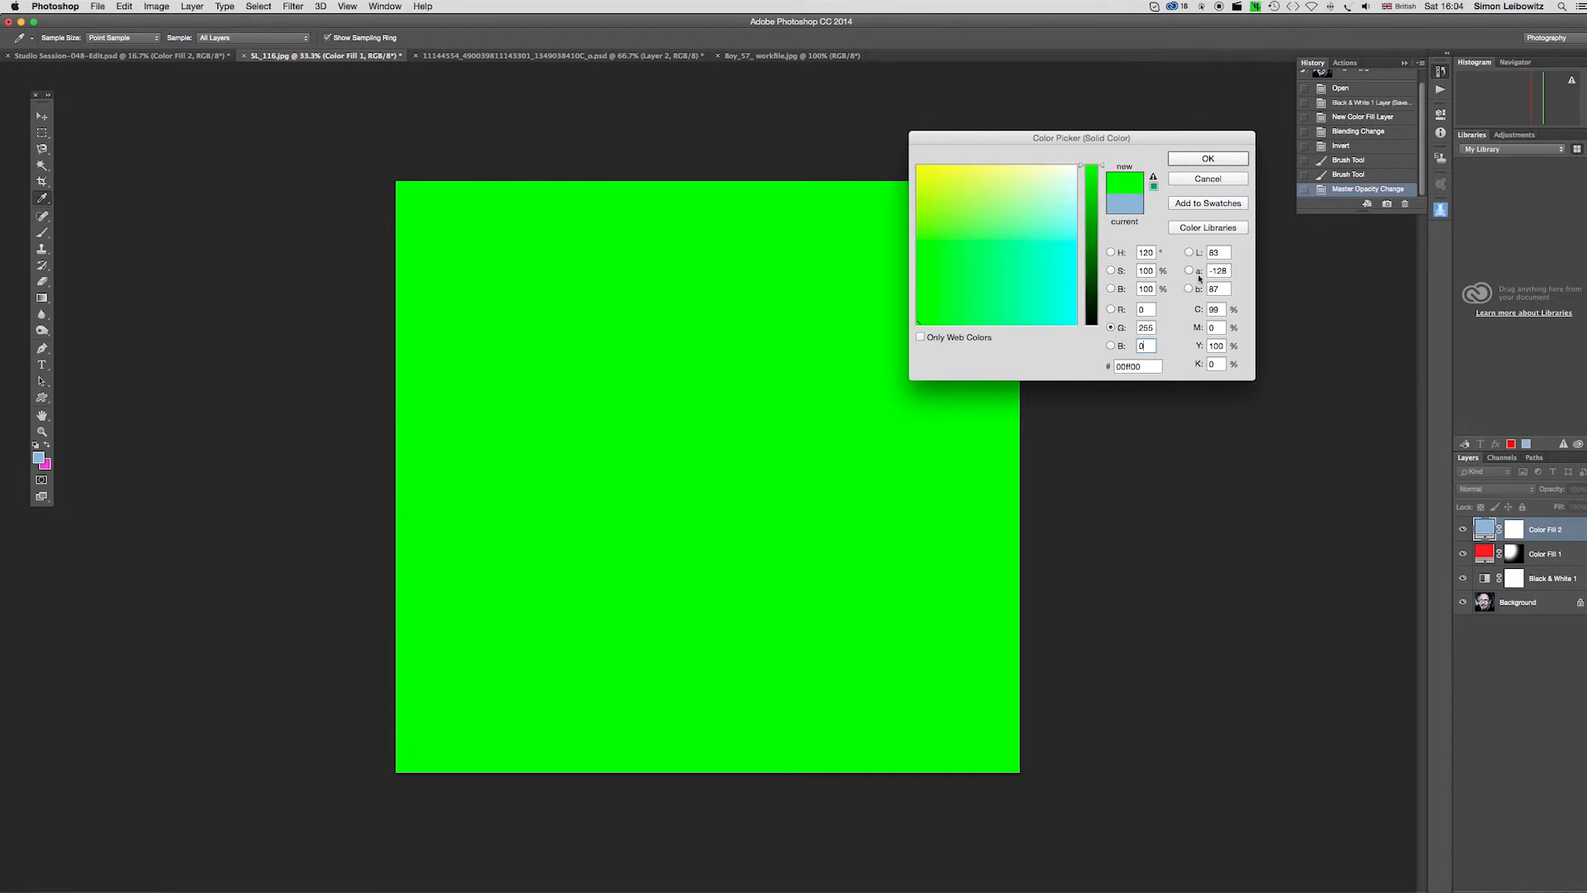
click(1223, 158)
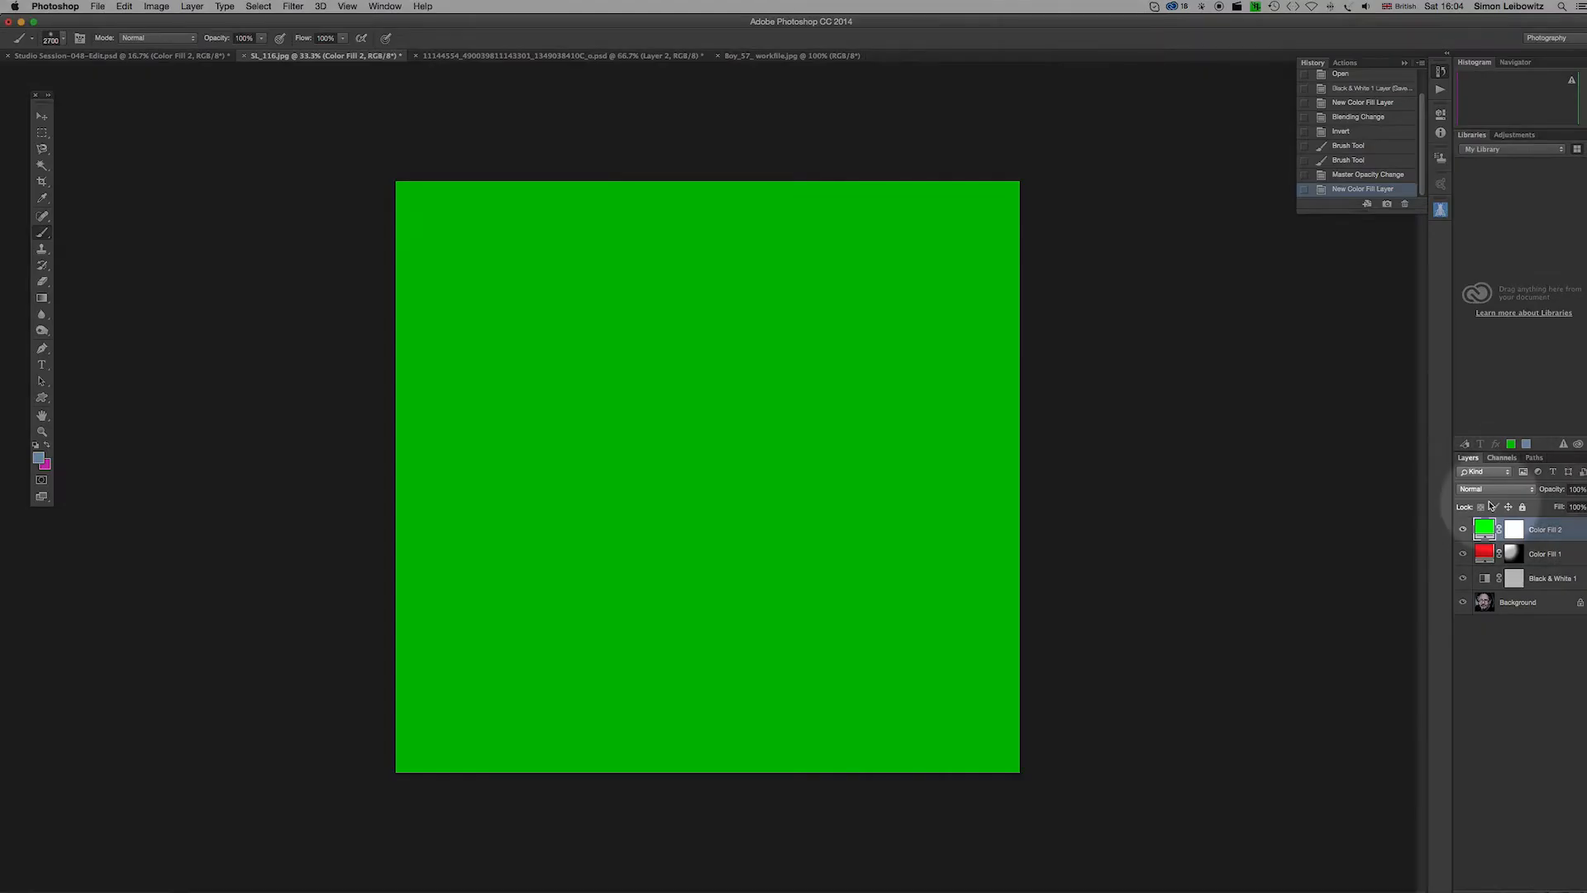
Set the green fill layer's blending mode to Color and reduce its opacity to 38%.
click(1487, 490)
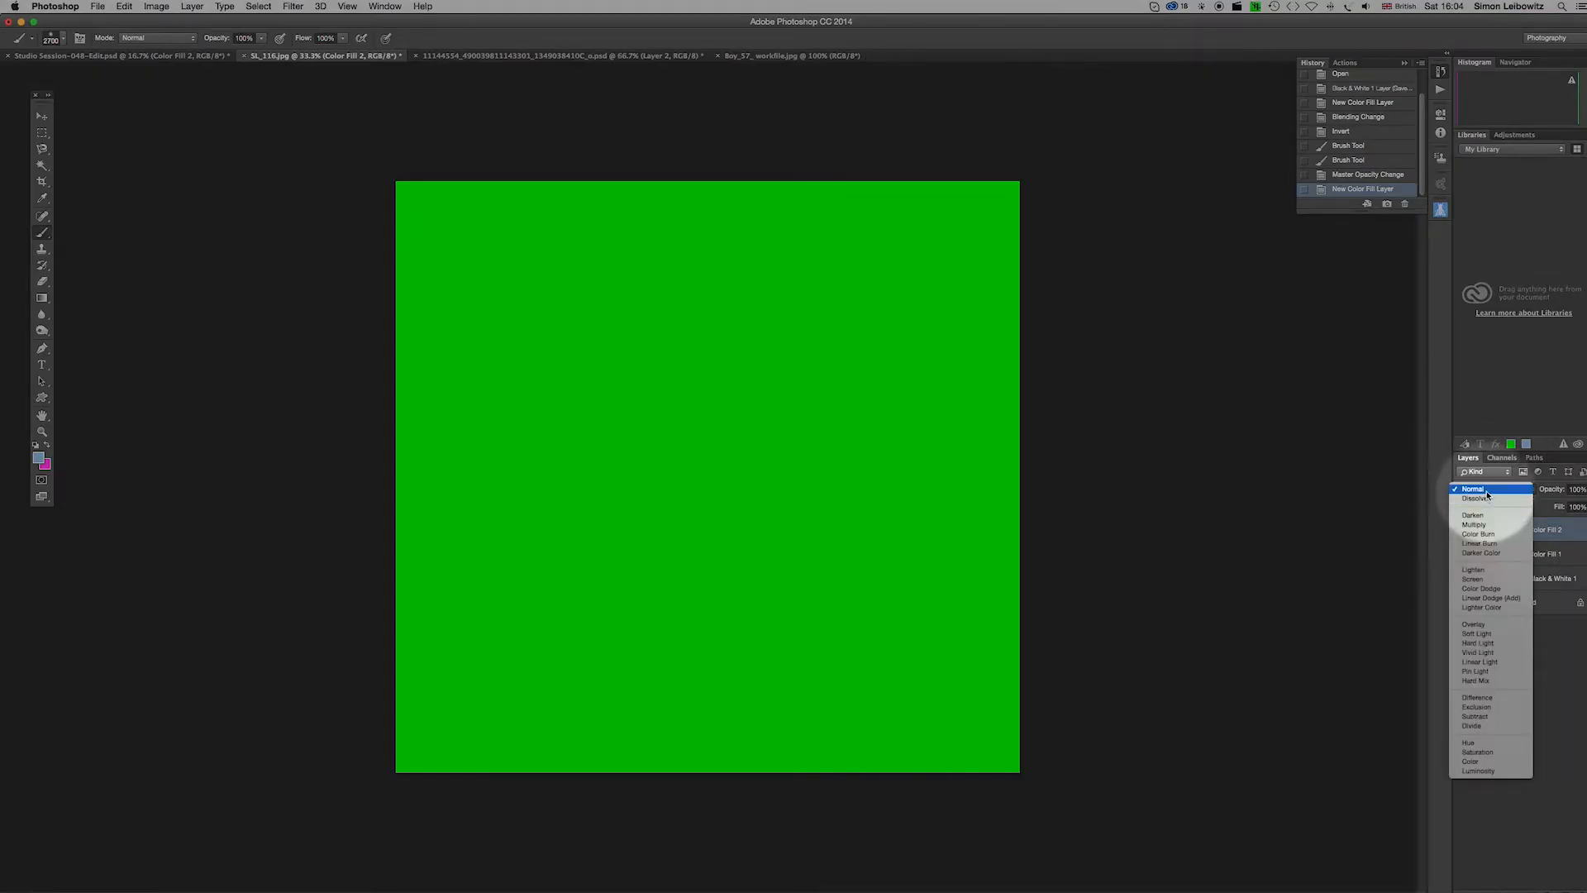
click(1477, 761)
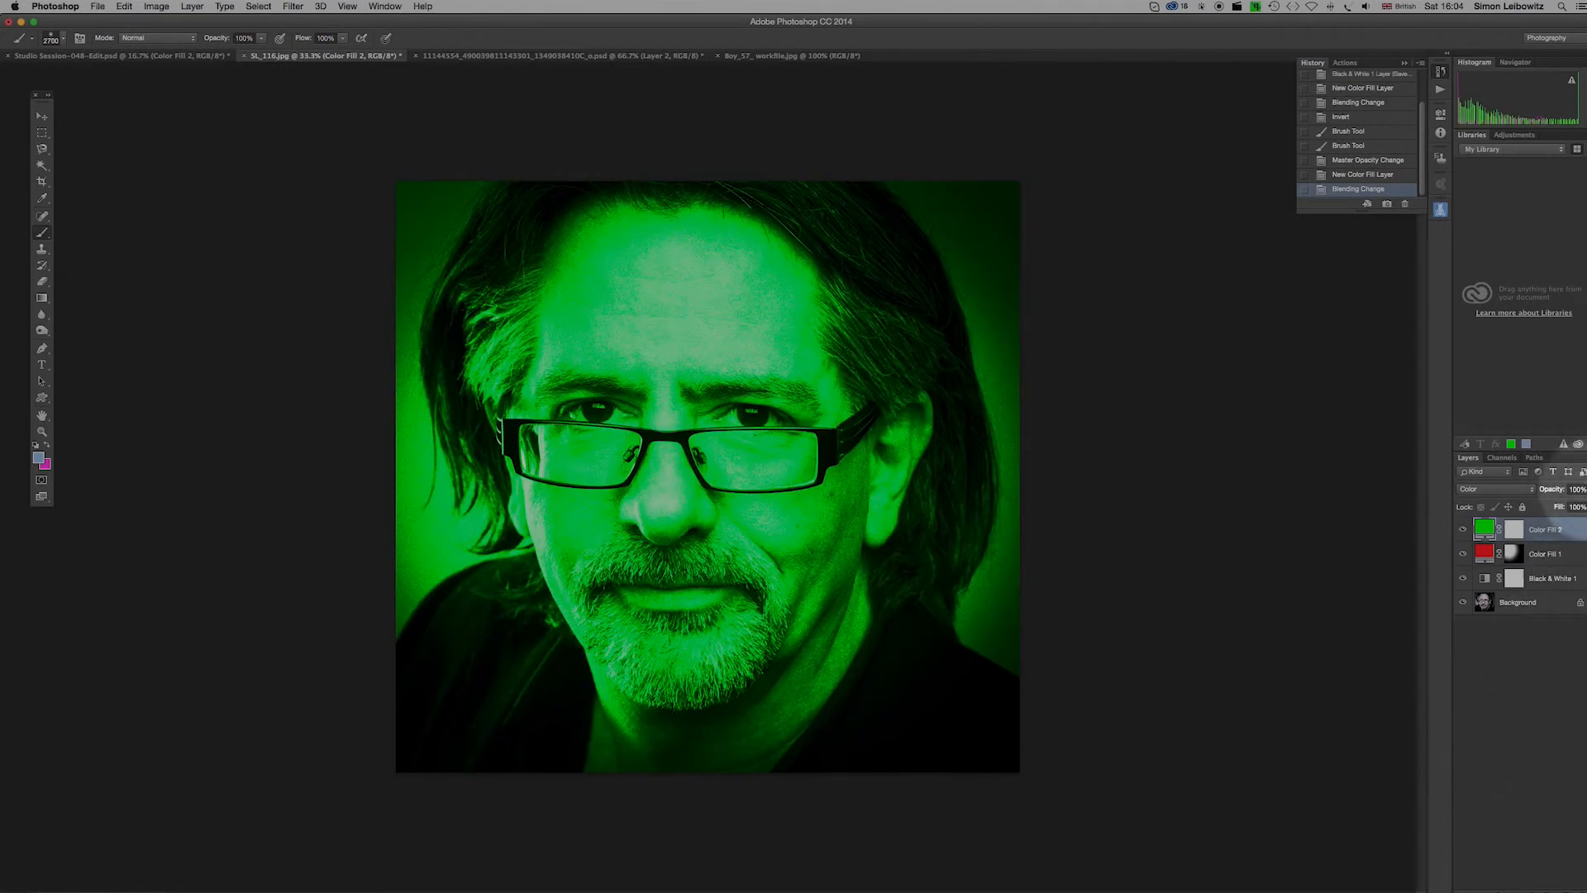
drag(1583, 490, 1558, 507)
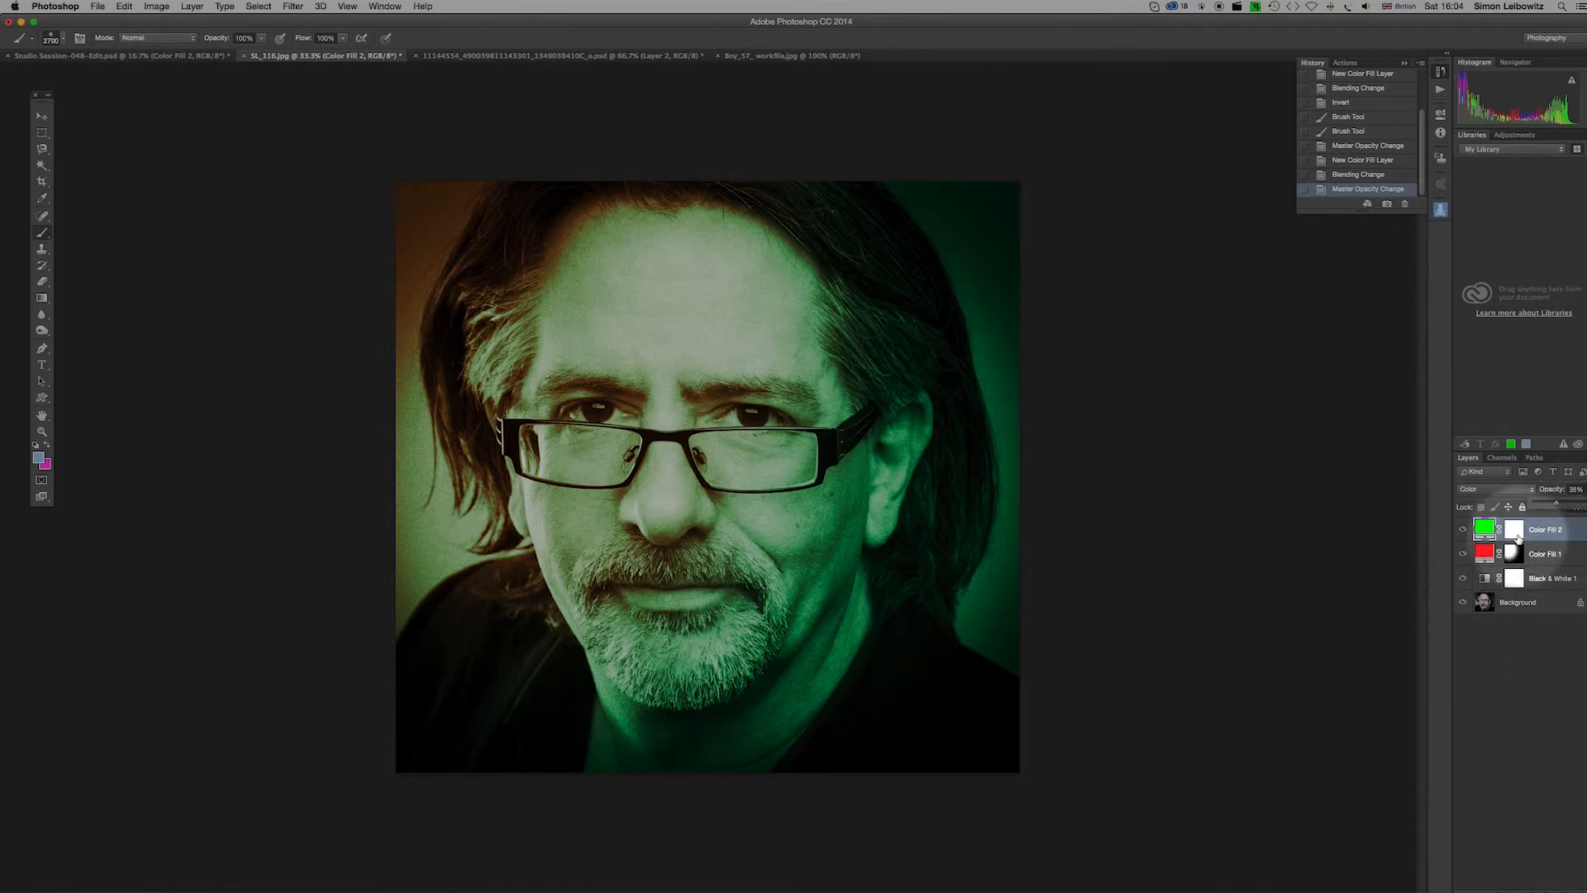
Invert the green fill's layer mask to black and paint white on it over the portrait's upper-right area.
click(1518, 538)
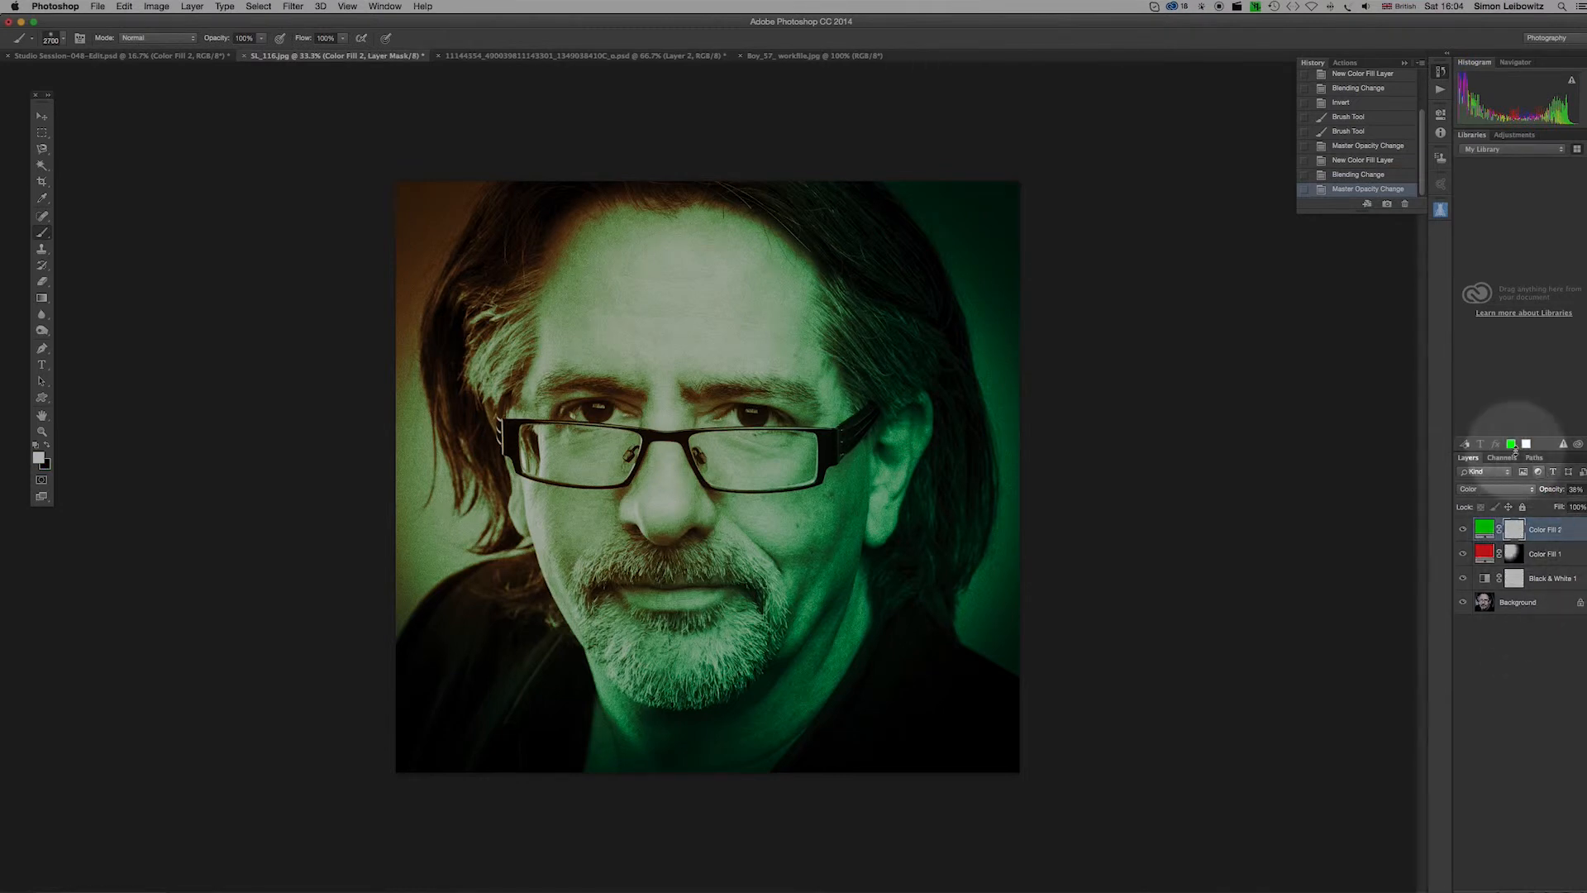
key(super+i)
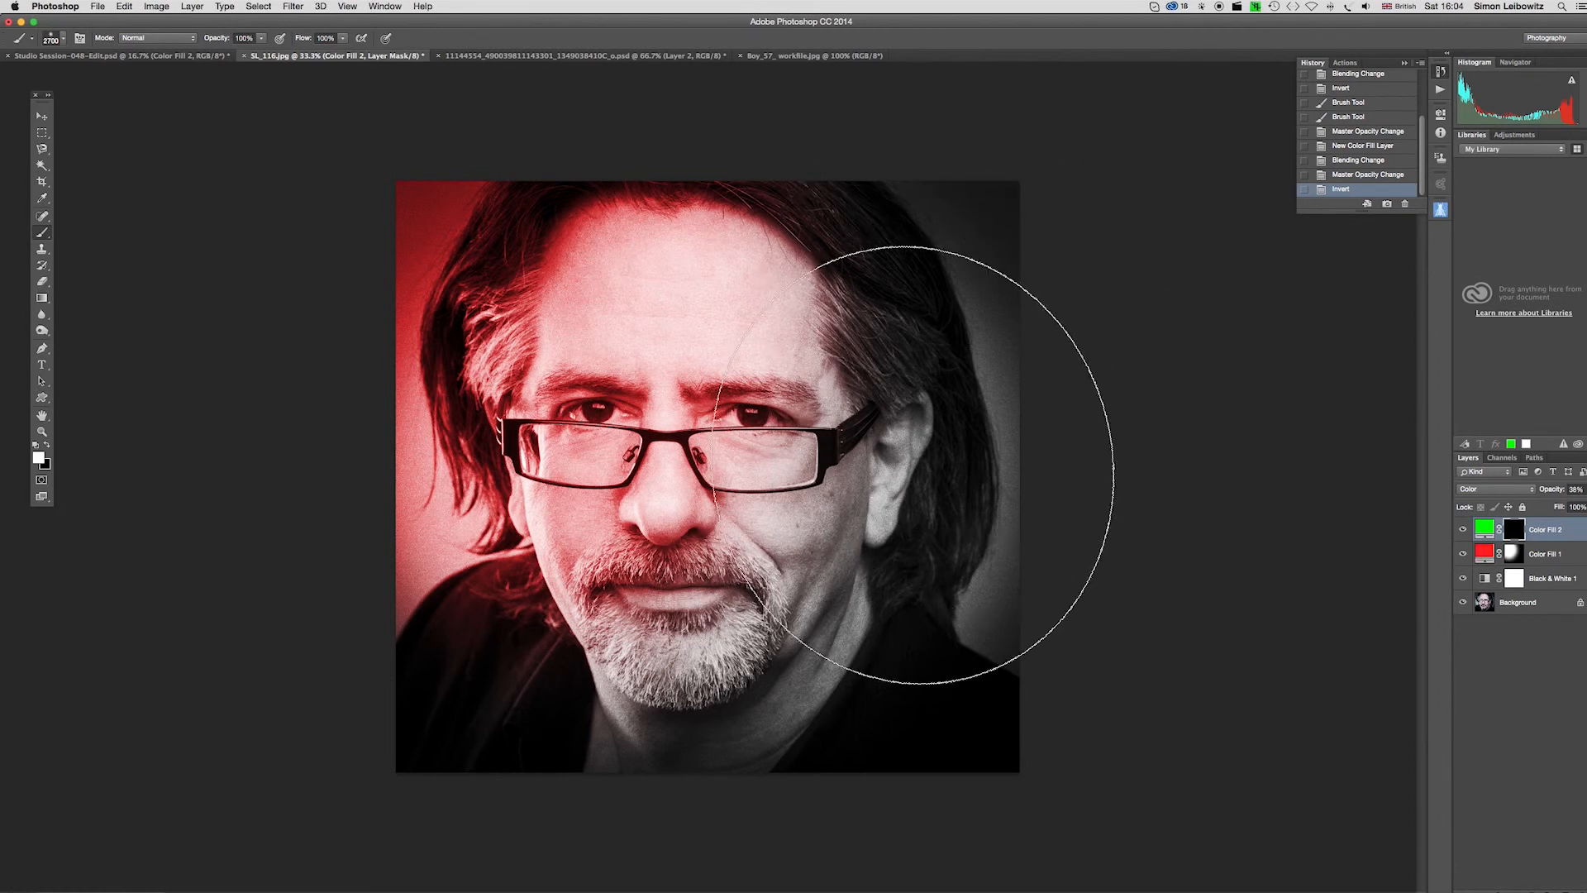
mouse_move(913, 344)
mouse_down()
mouse_move(852, 293)
mouse_move(872, 284)
mouse_move(814, 338)
mouse_move(872, 356)
mouse_move(932, 317)
mouse_move(1258, 355)
mouse_move(765, 220)
mouse_move(1208, 336)
mouse_up()
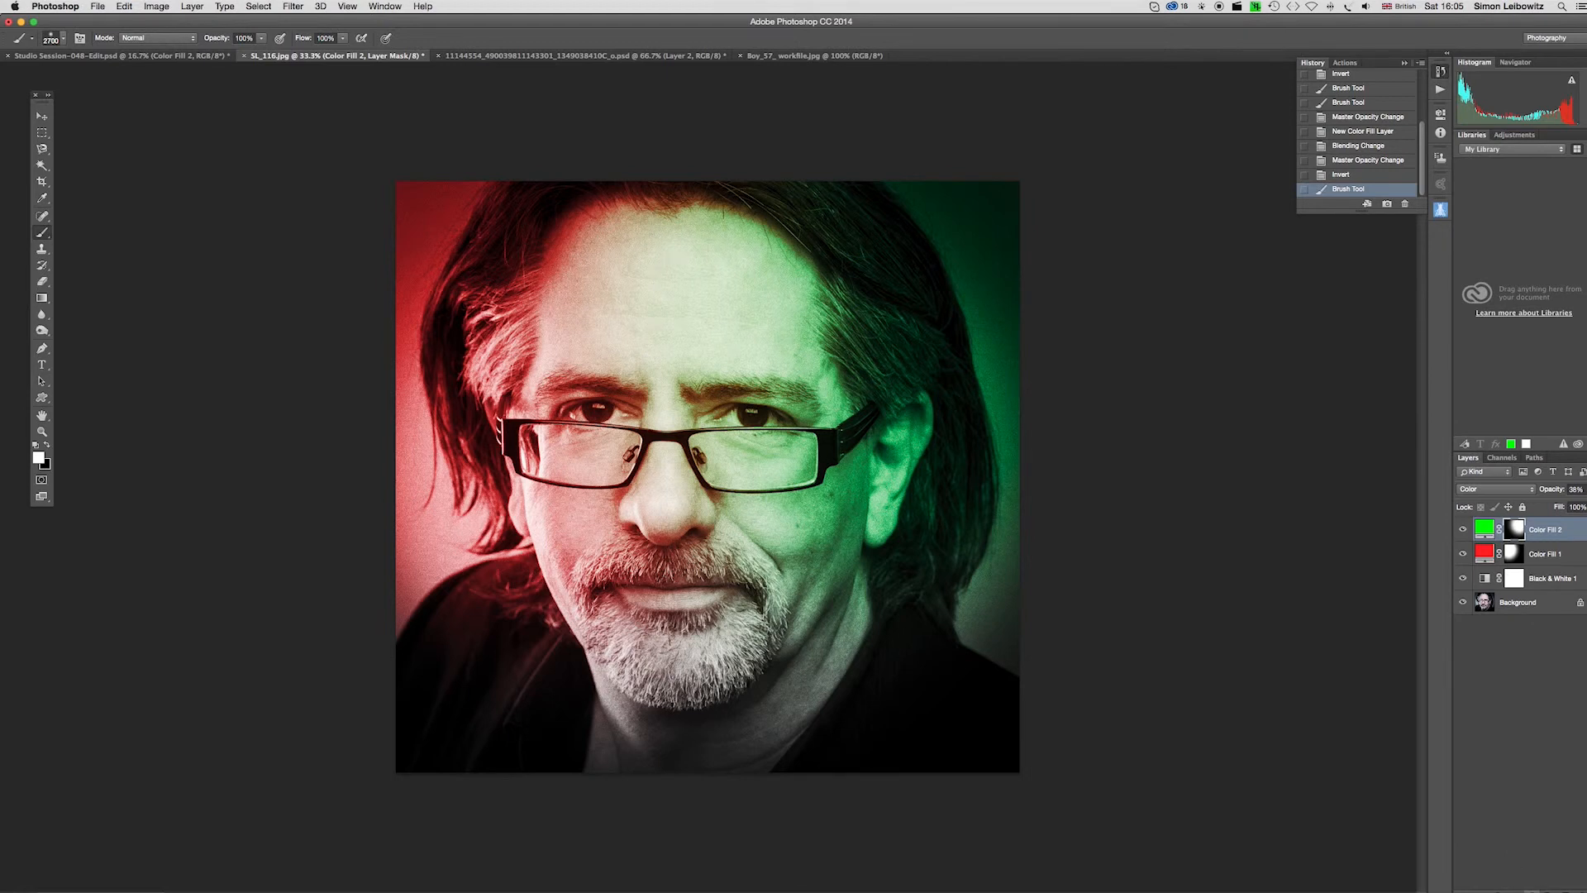
Add a Solid Color fill layer above the green fill layer with the RGB values 0, 0, 255.
click(1532, 891)
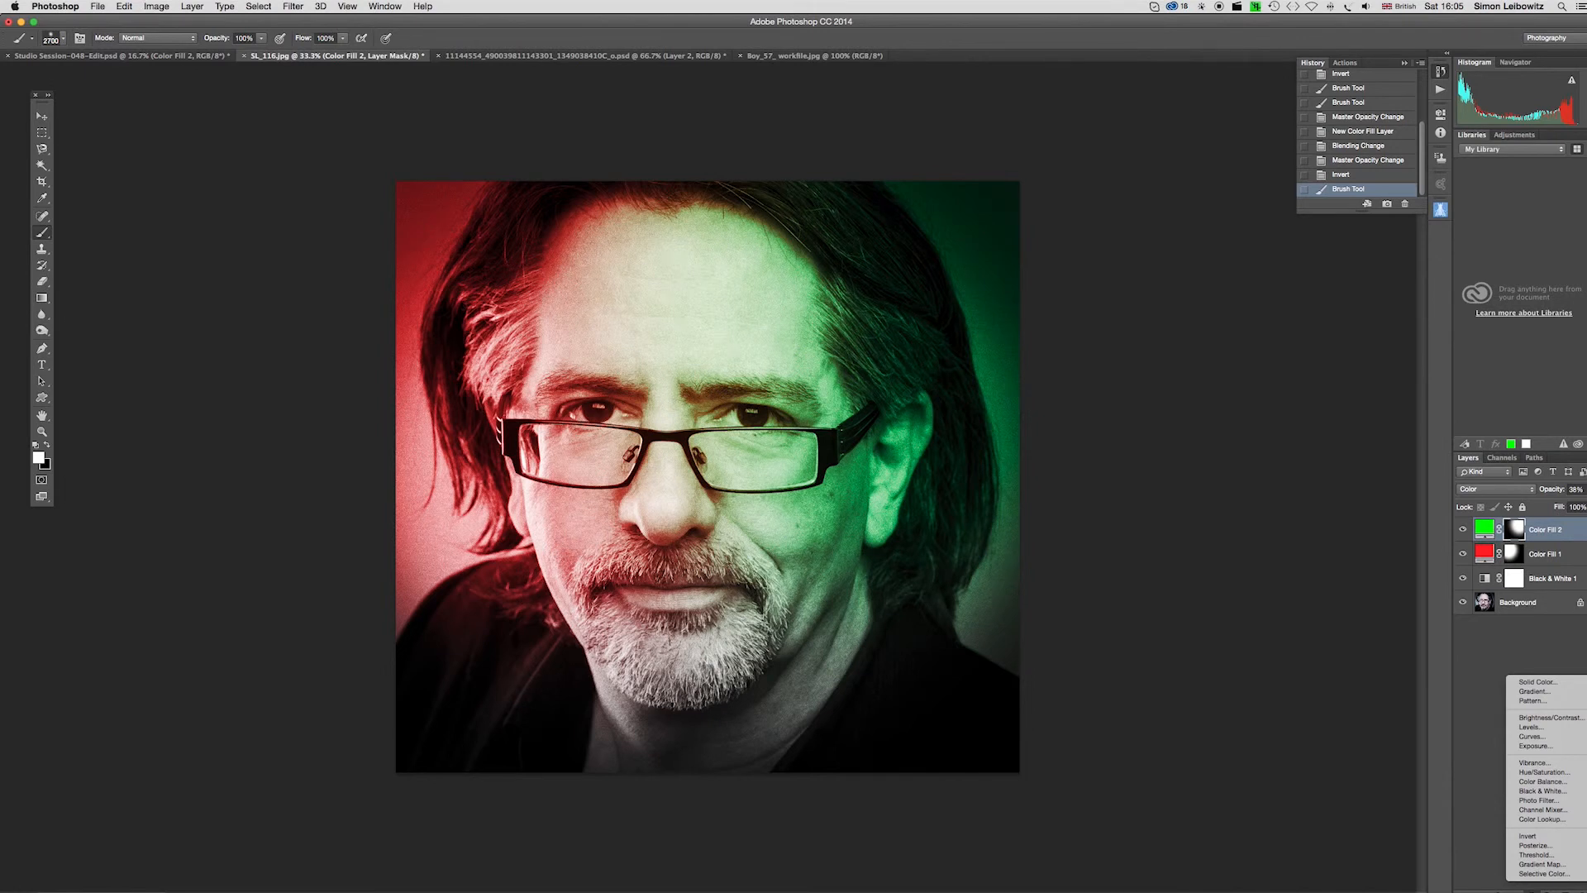
click(1535, 683)
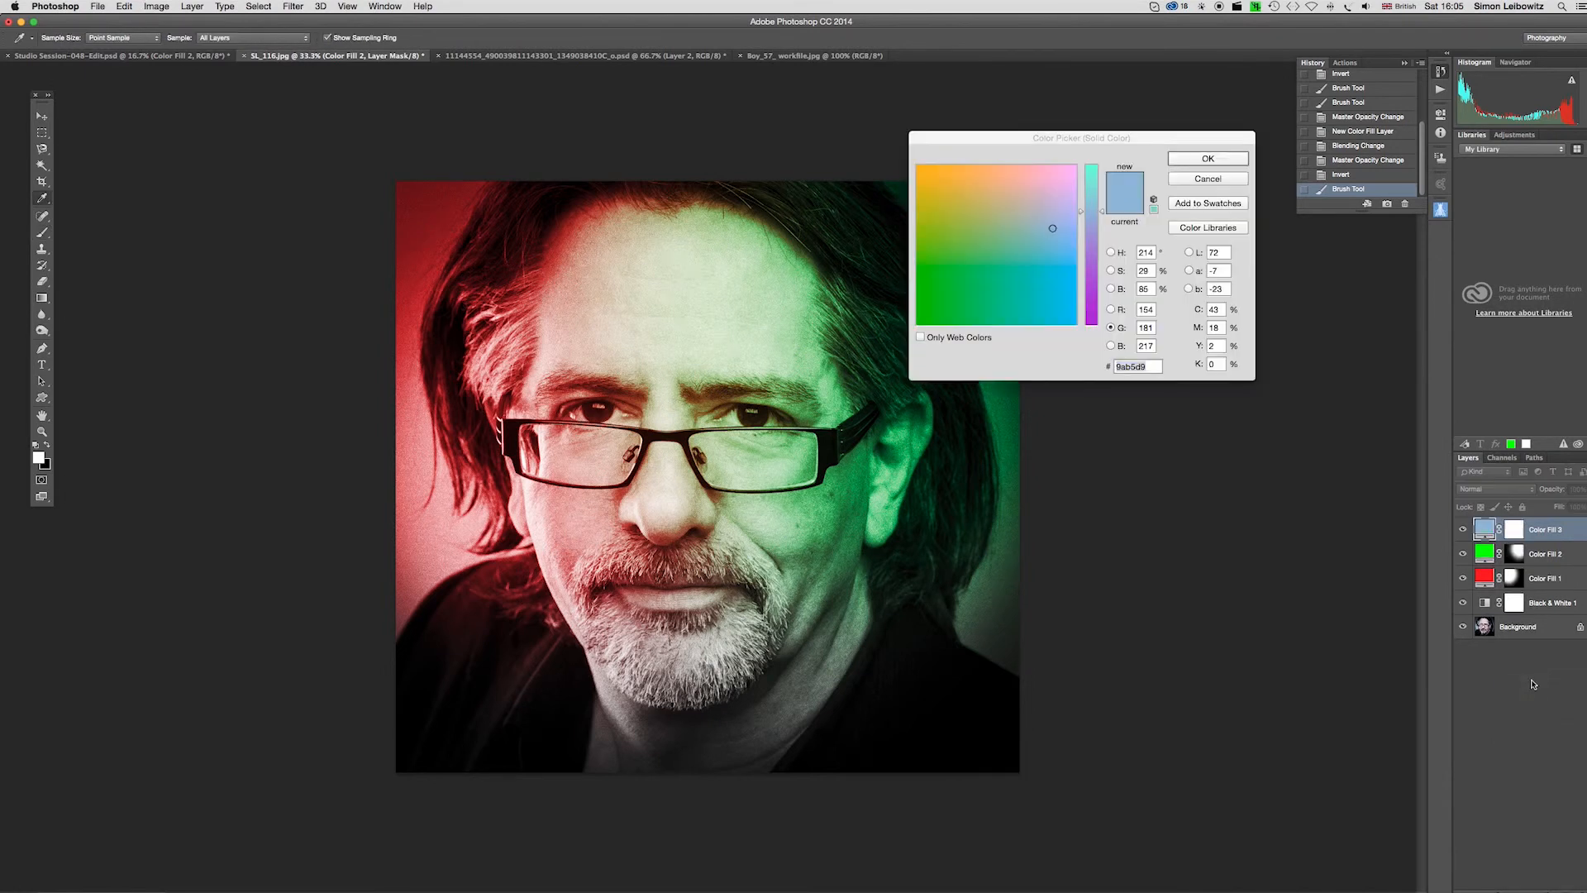
click(1142, 309)
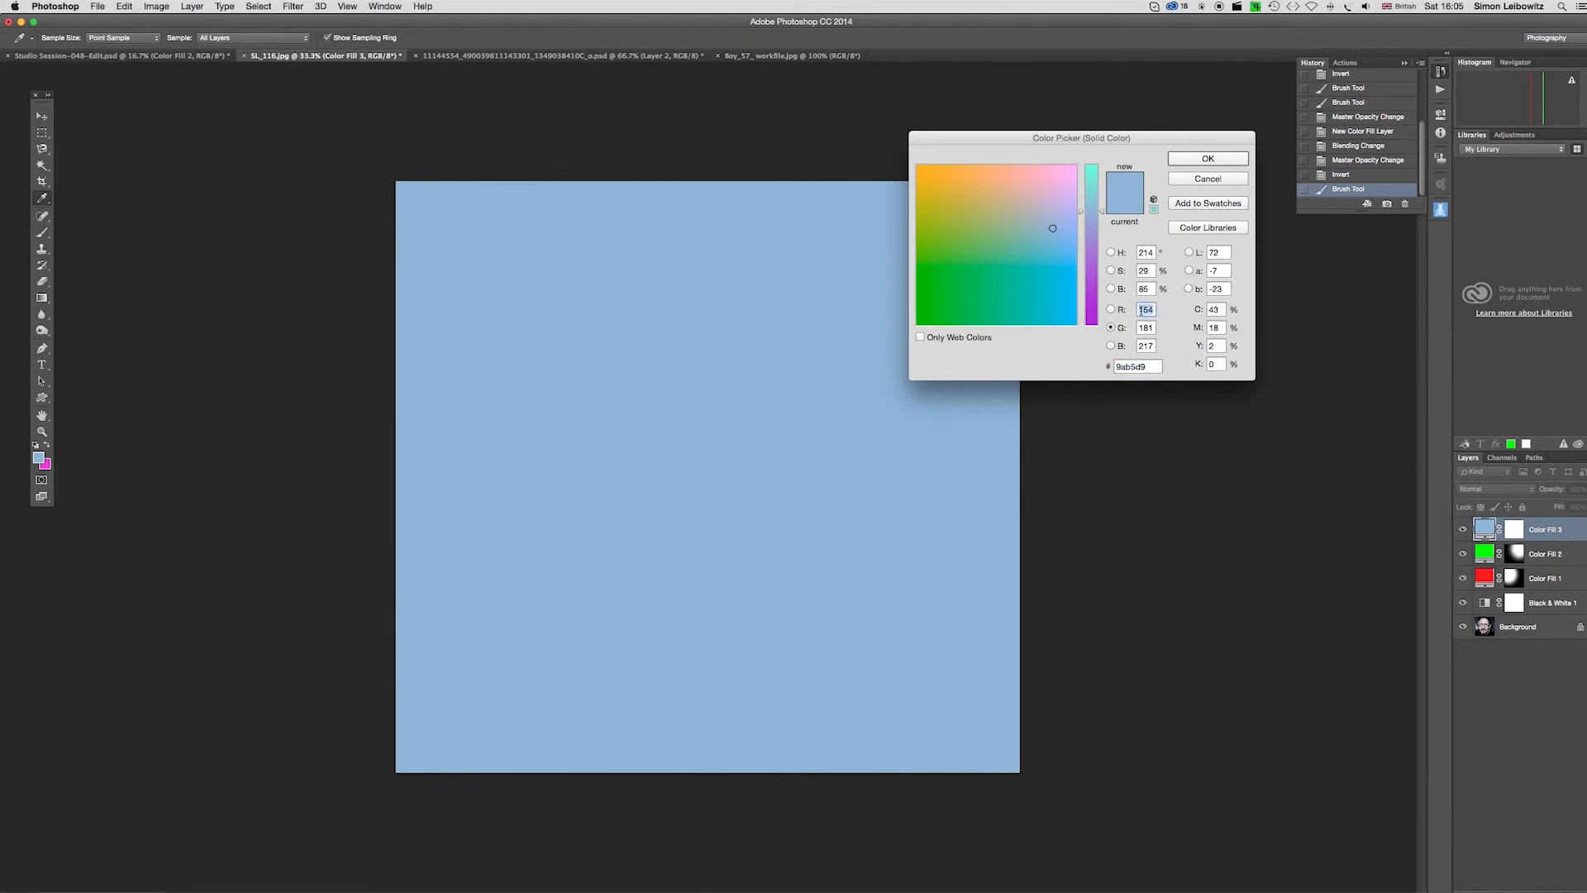
text(0)
key(Tab)
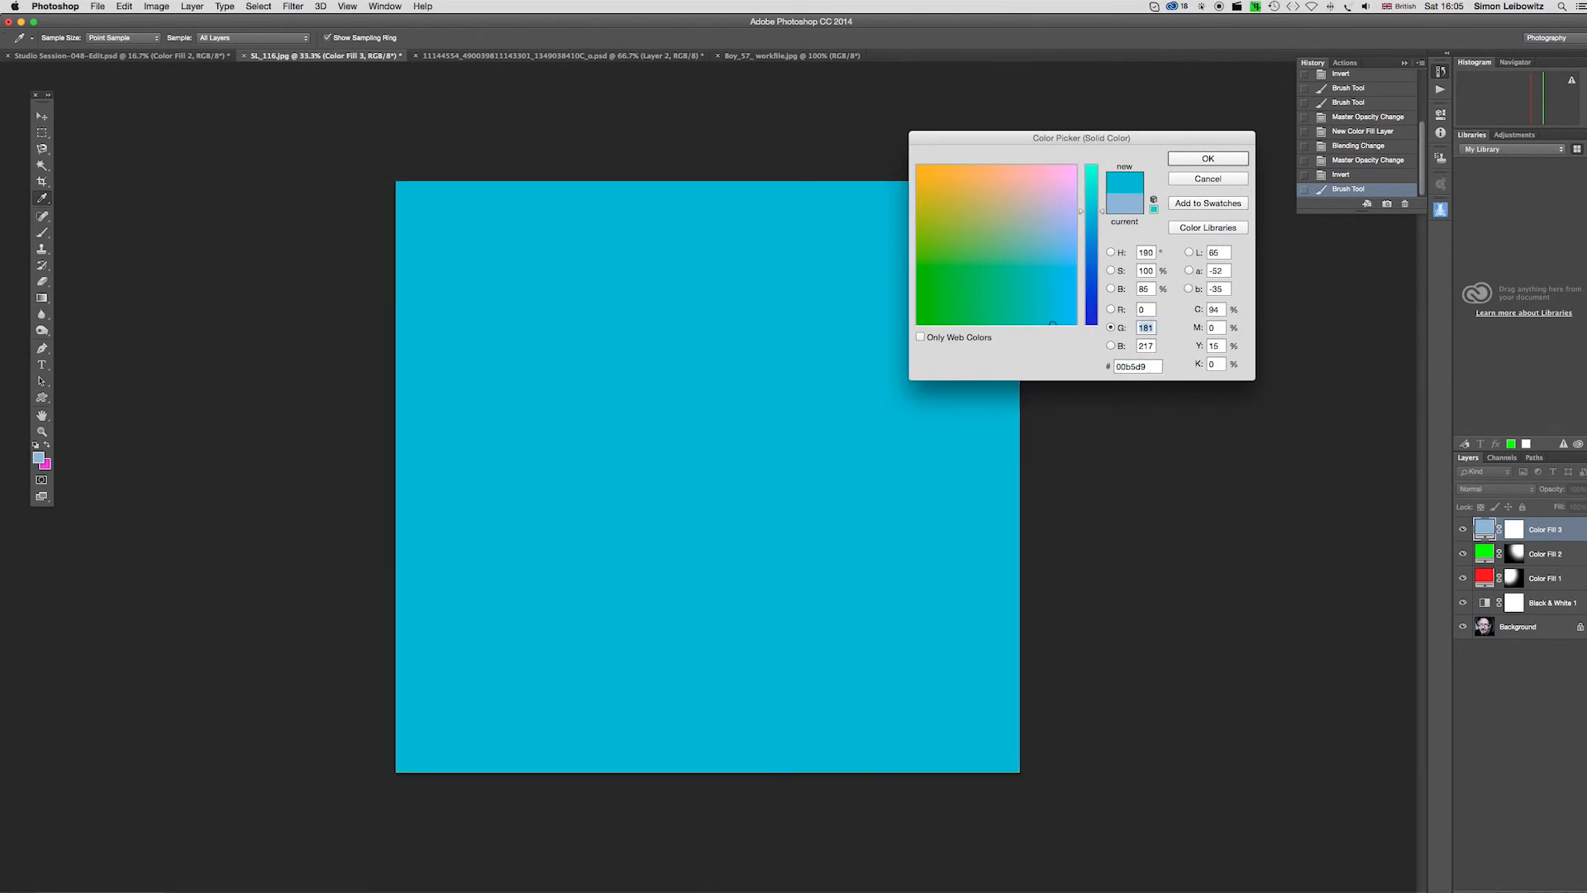
text(0)
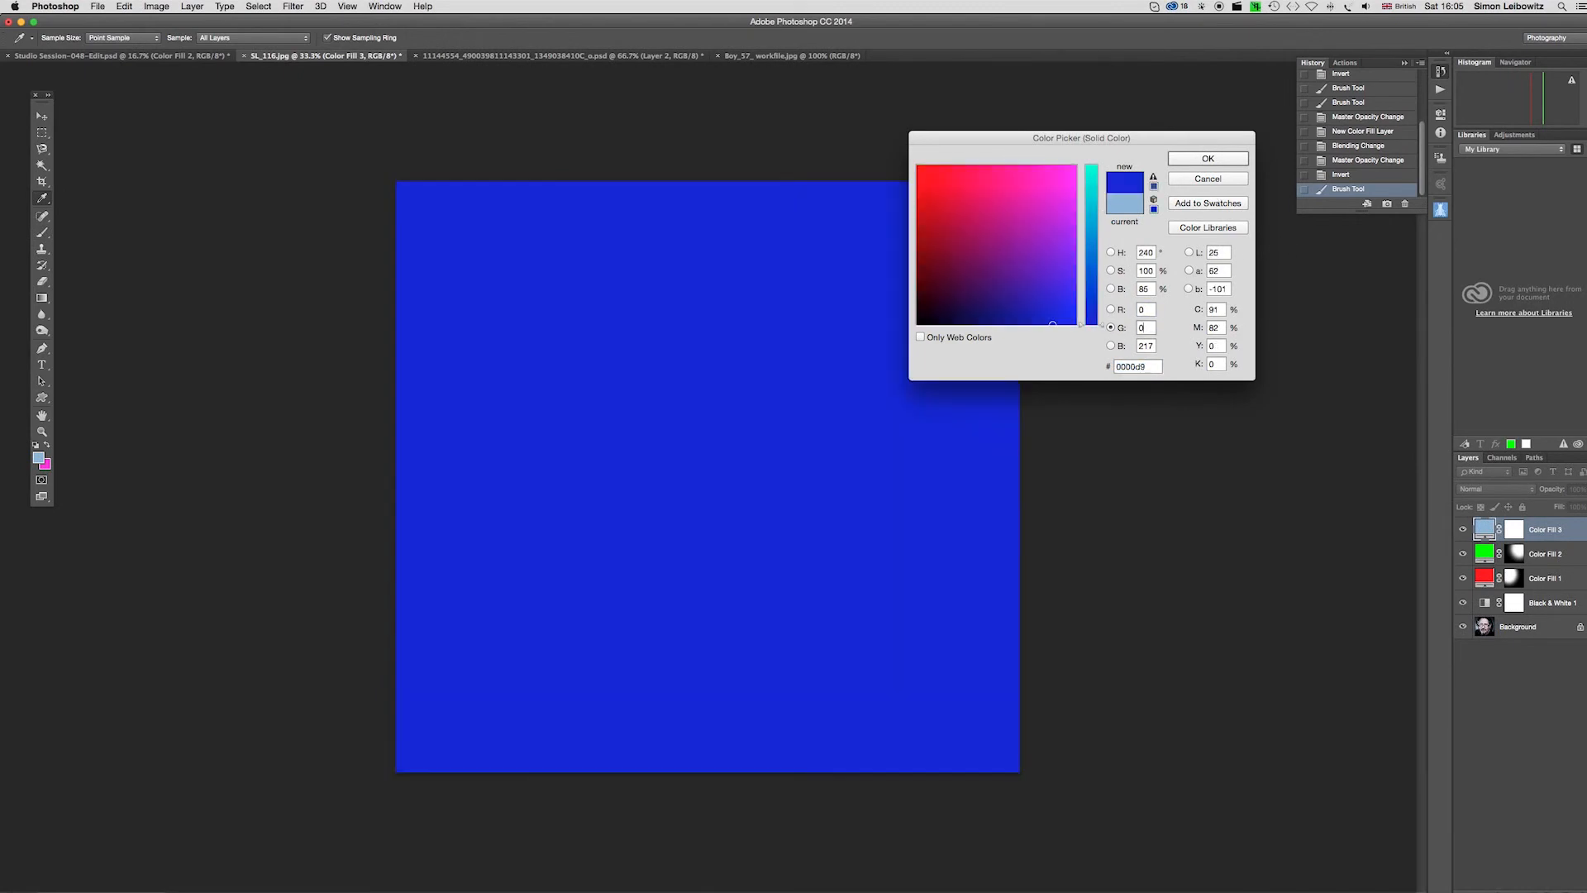
click(1141, 345)
text(255)
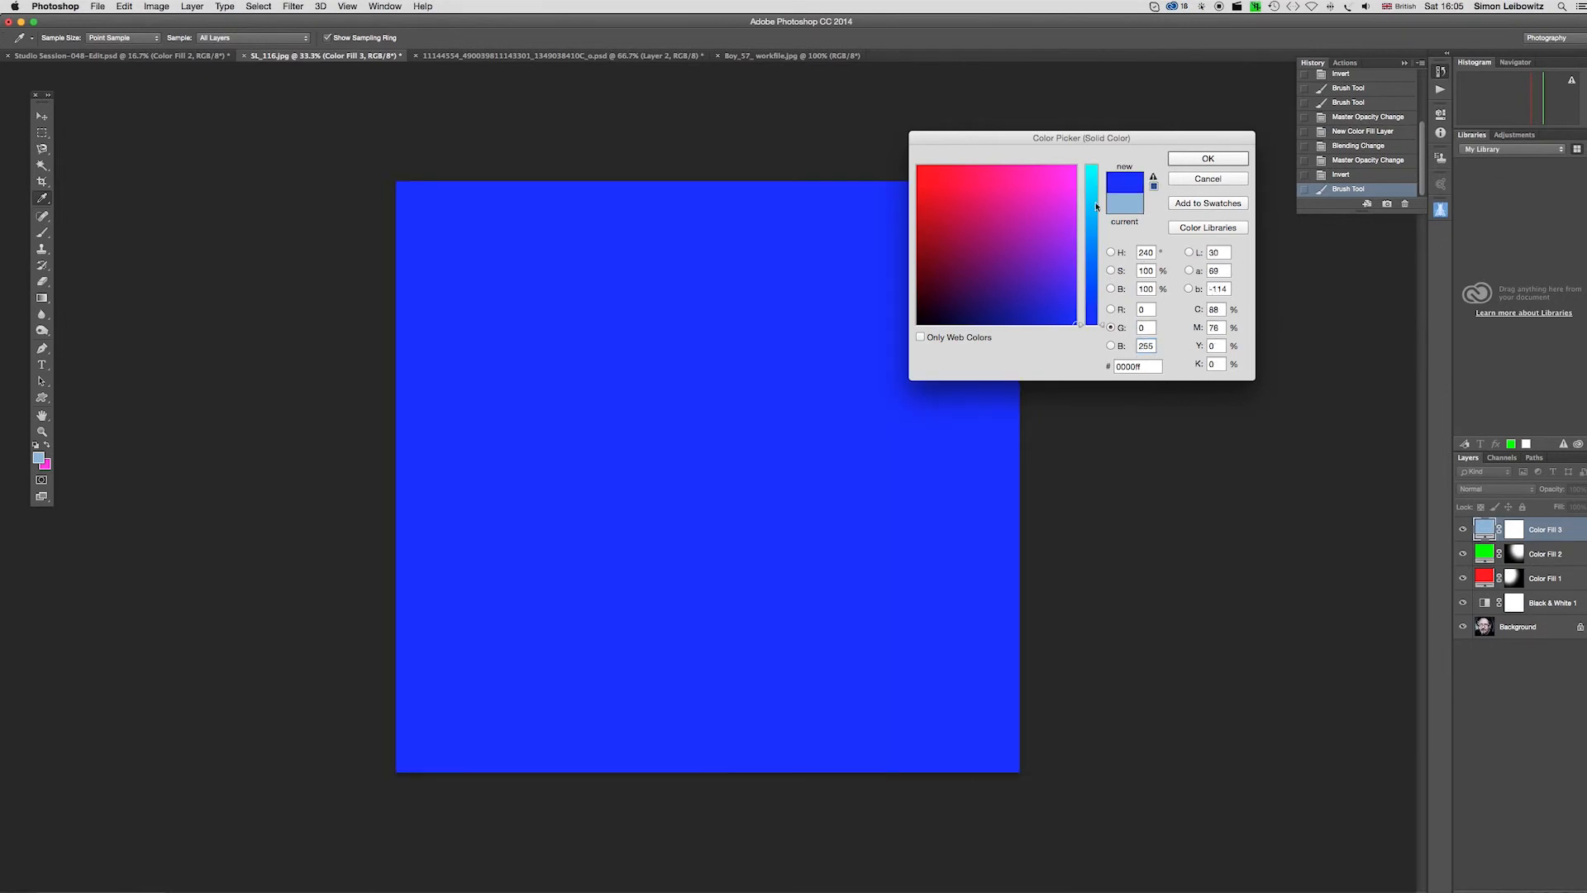
click(1227, 162)
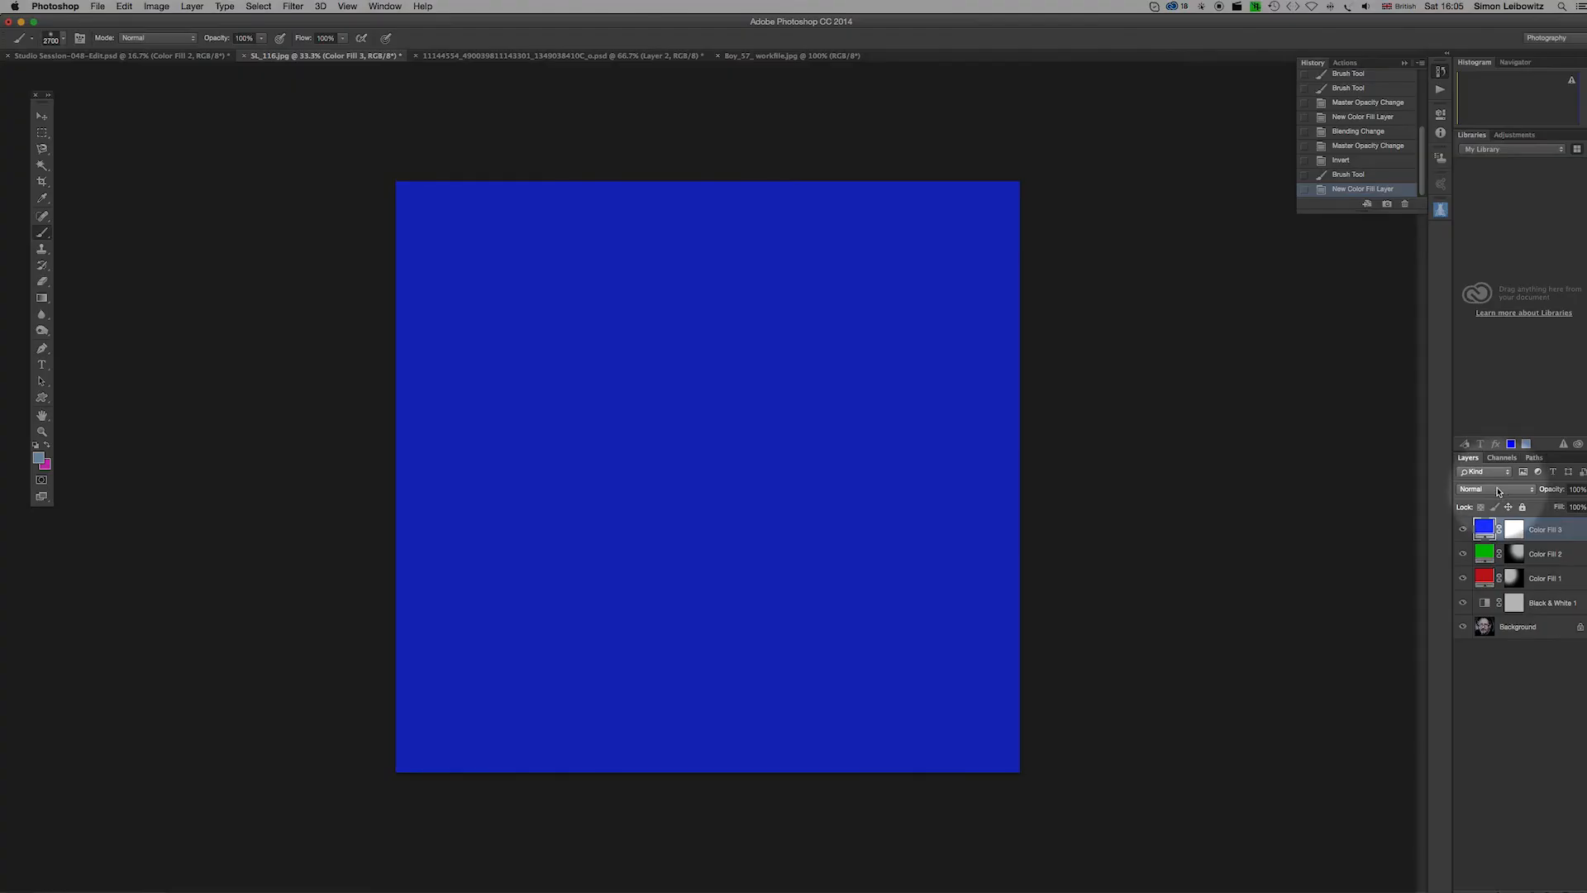
Set the blue fill layer's blending mode to Color and reduce its opacity to 60%.
drag(1498, 491, 1486, 767)
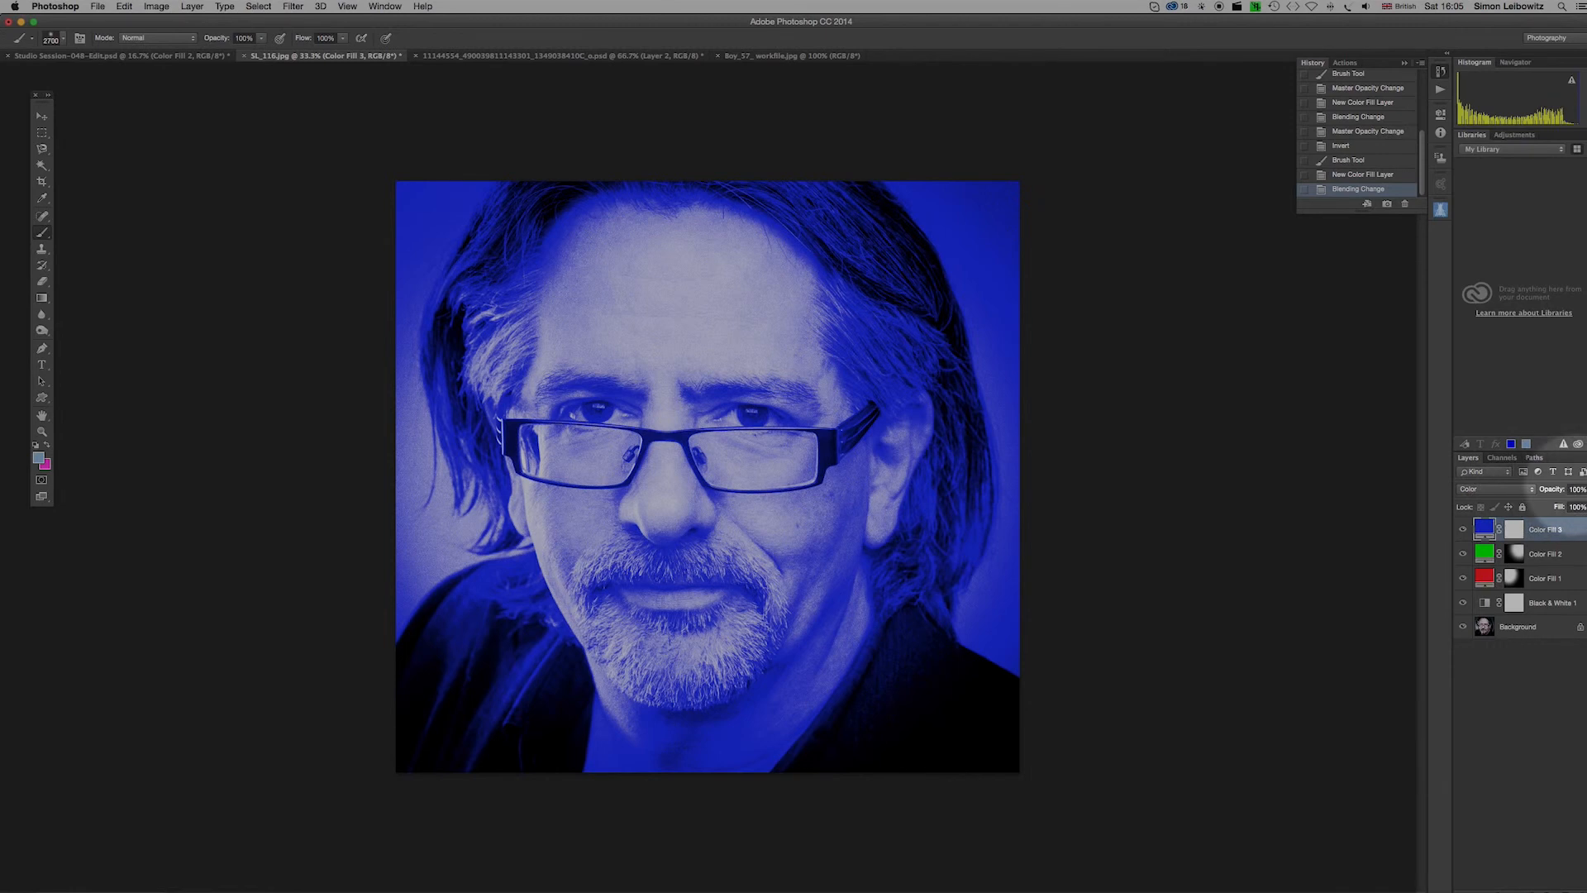
click(1586, 489)
mouse_move(1586, 505)
mouse_down()
mouse_move(1563, 507)
mouse_move(1578, 507)
mouse_up()
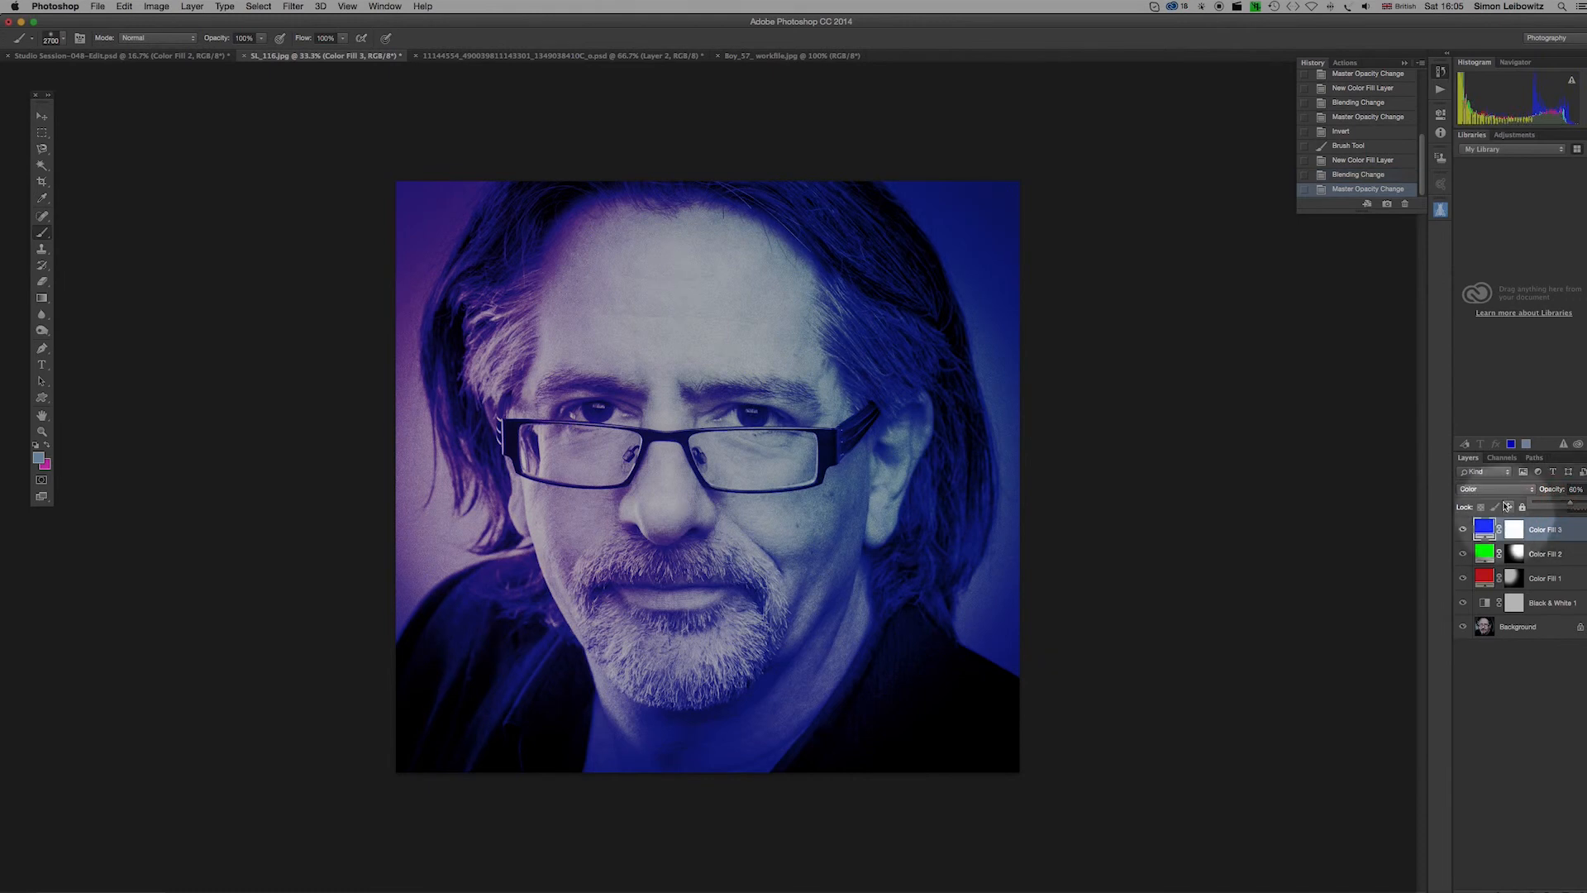
Invert the blue fill's layer mask to black and paint white on it with the Brush Tool across the portrait's lower area.
click(1516, 531)
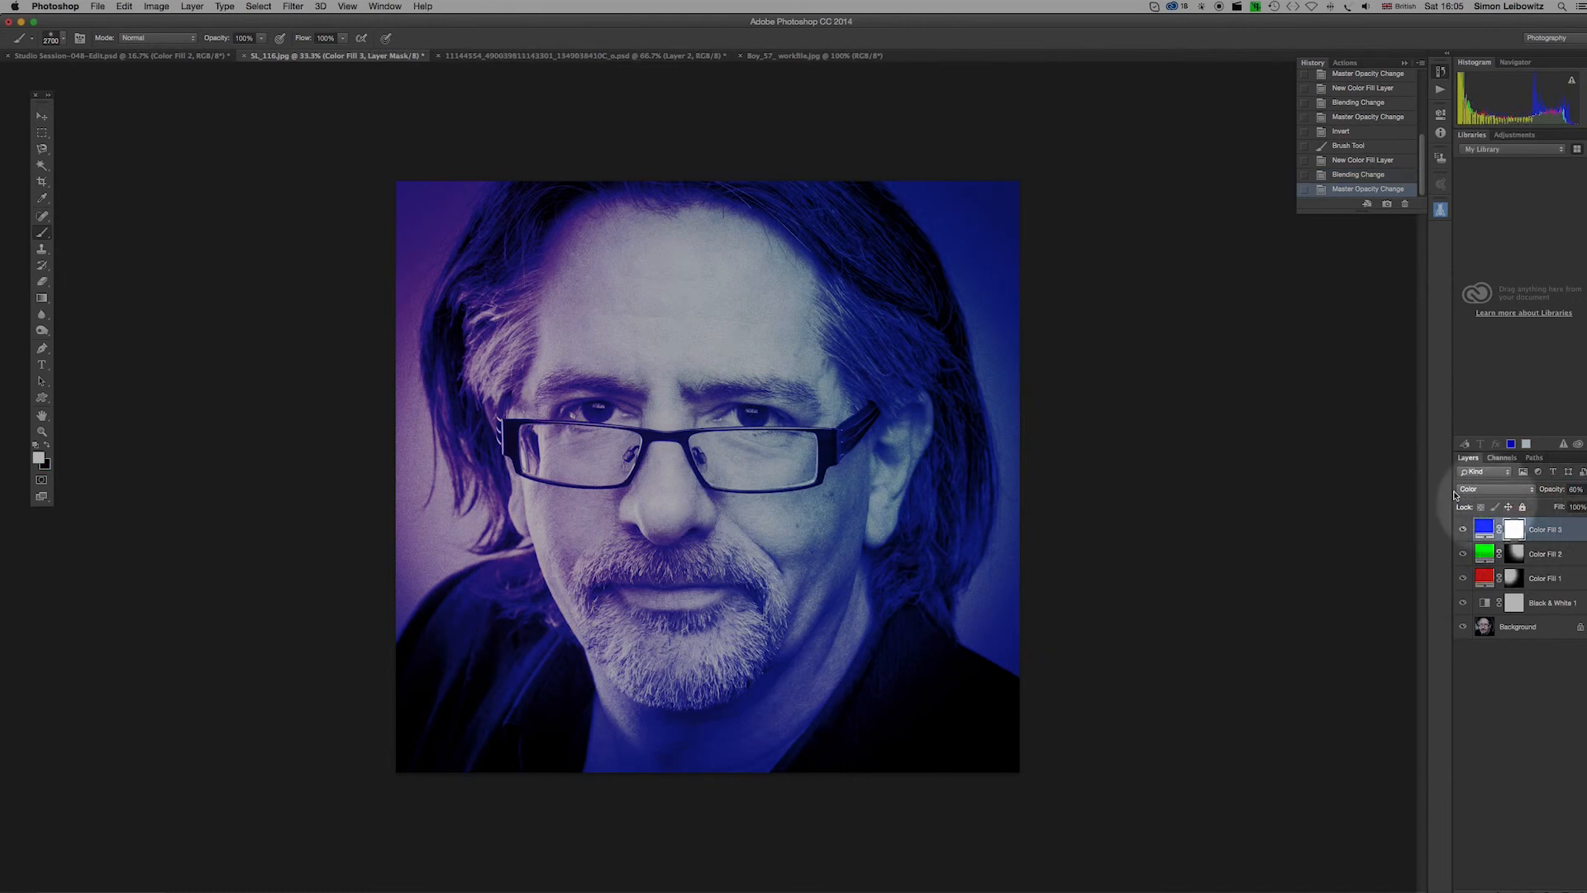
key(super+i)
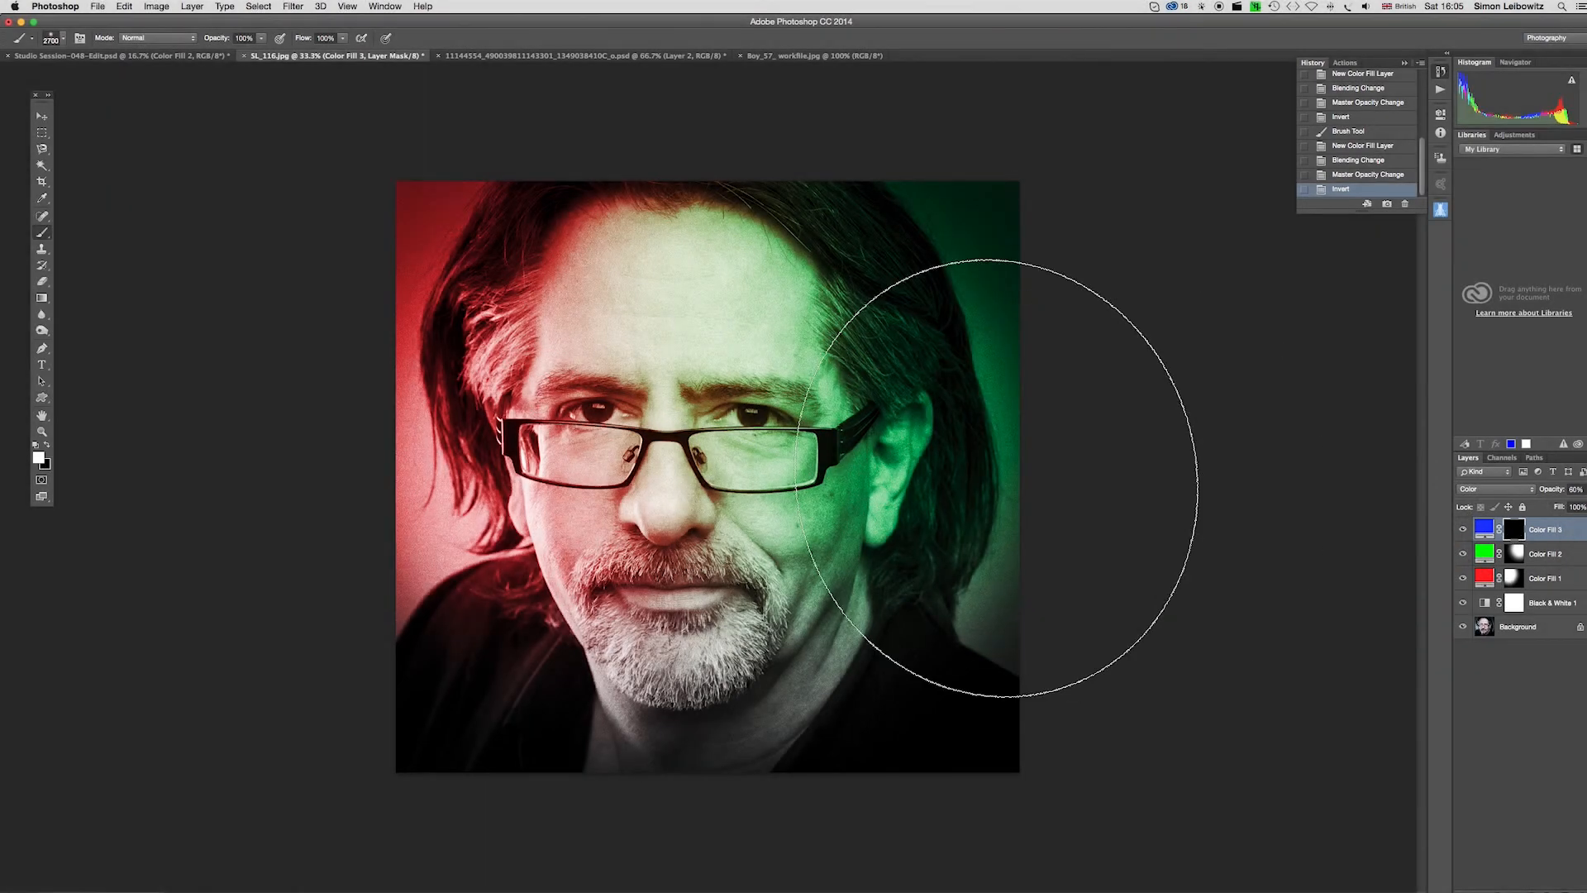
click(47, 240)
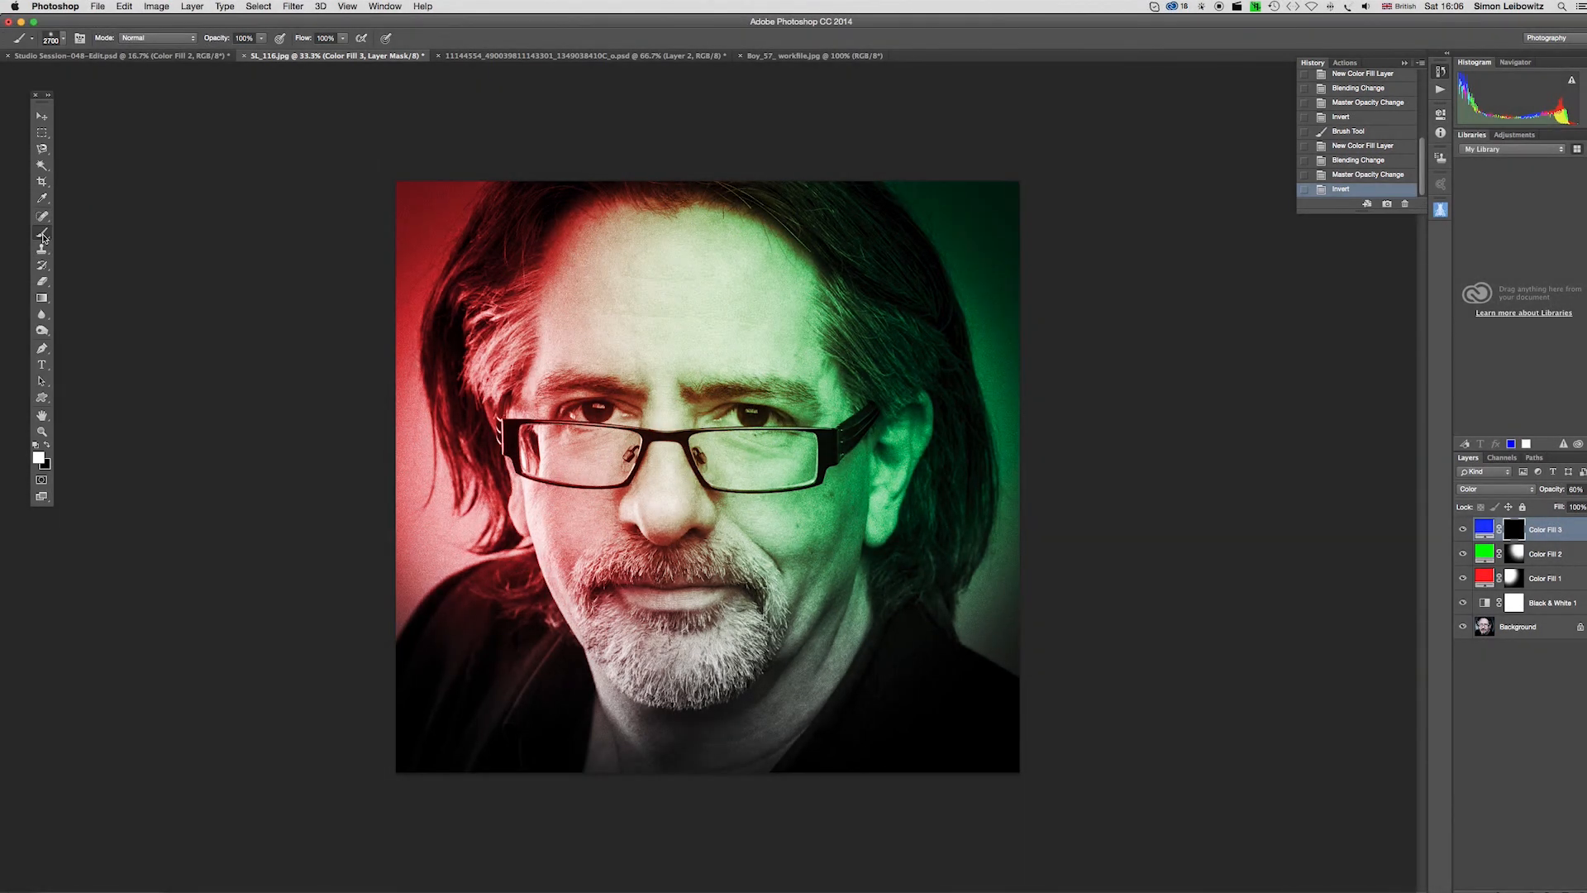
right_click(45, 239)
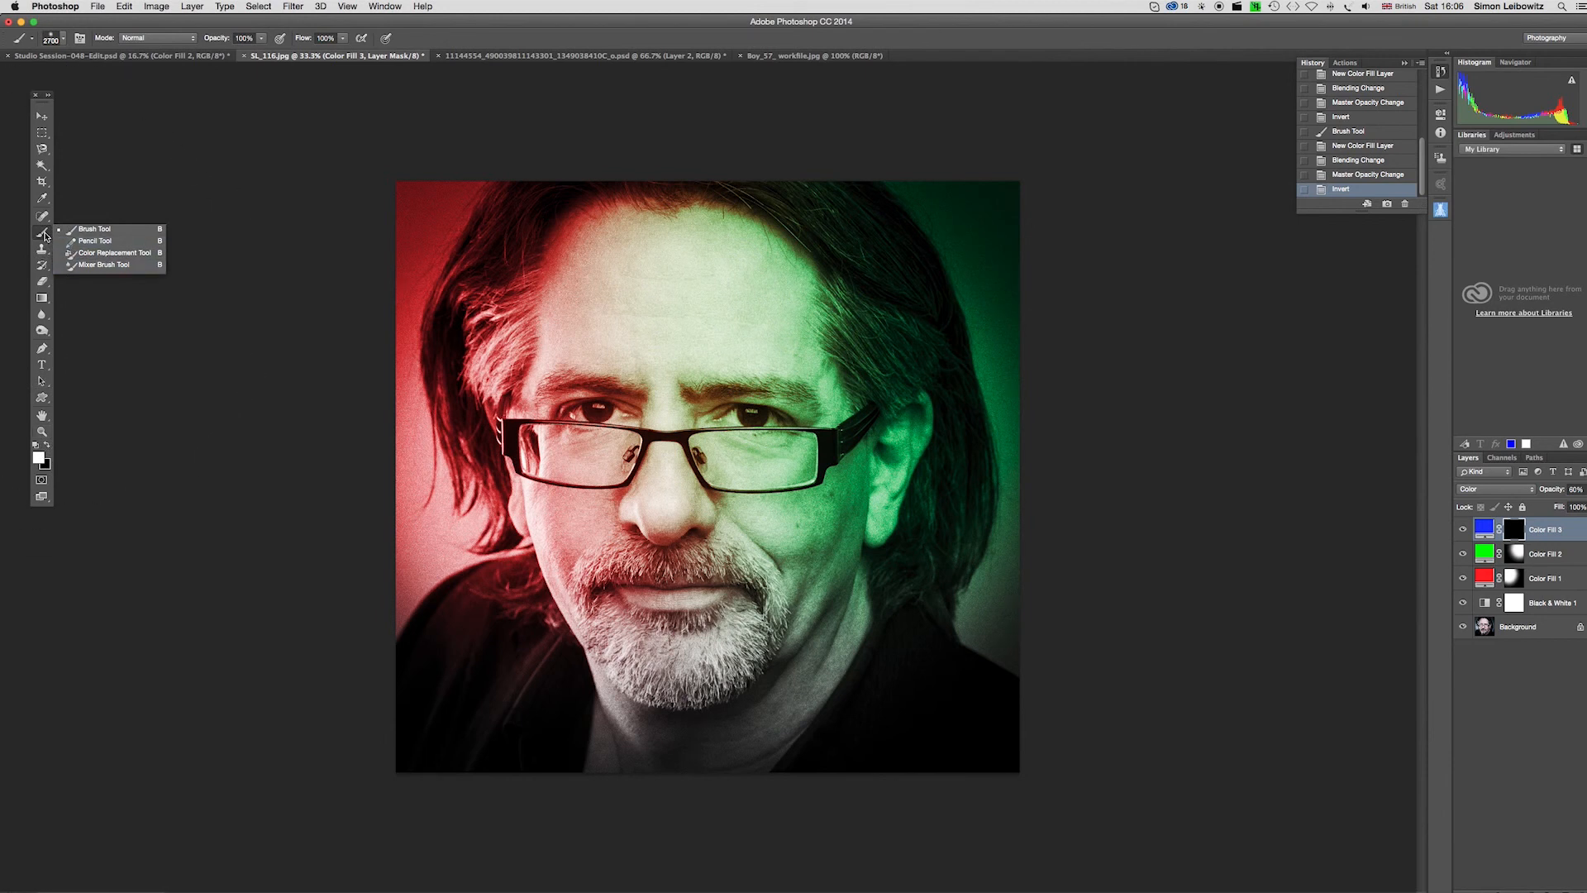
click(625, 746)
mouse_move(635, 744)
mouse_down()
mouse_move(670, 738)
mouse_move(650, 738)
mouse_move(665, 725)
mouse_move(552, 746)
mouse_move(712, 727)
mouse_up()
mouse_move(680, 676)
mouse_down()
mouse_move(852, 728)
mouse_move(662, 711)
mouse_move(693, 686)
mouse_move(857, 761)
mouse_move(584, 769)
mouse_move(776, 769)
mouse_up()
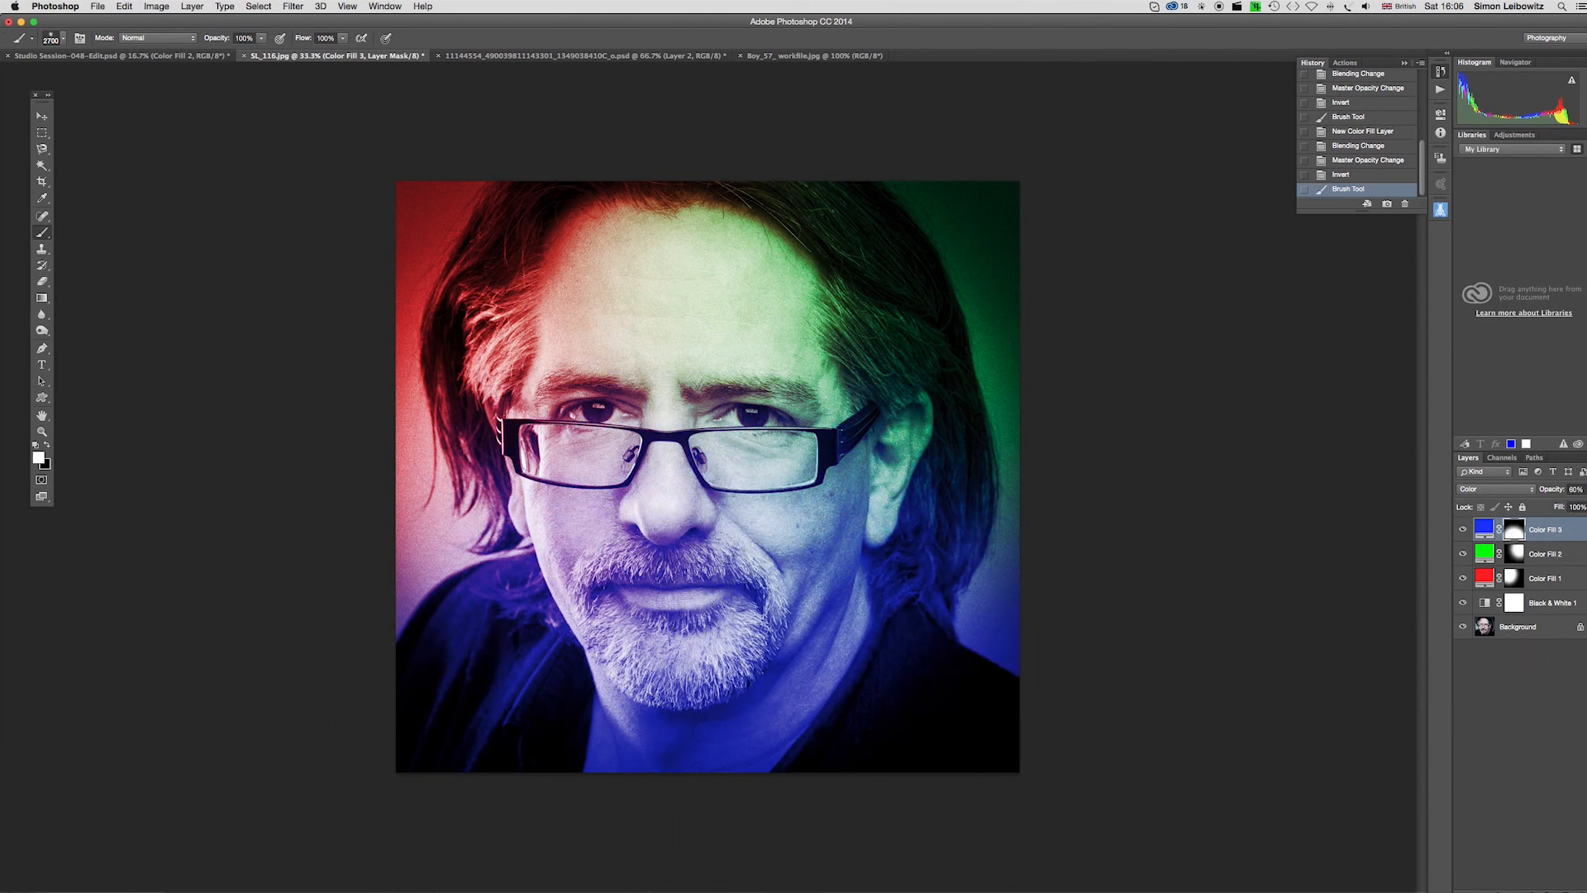